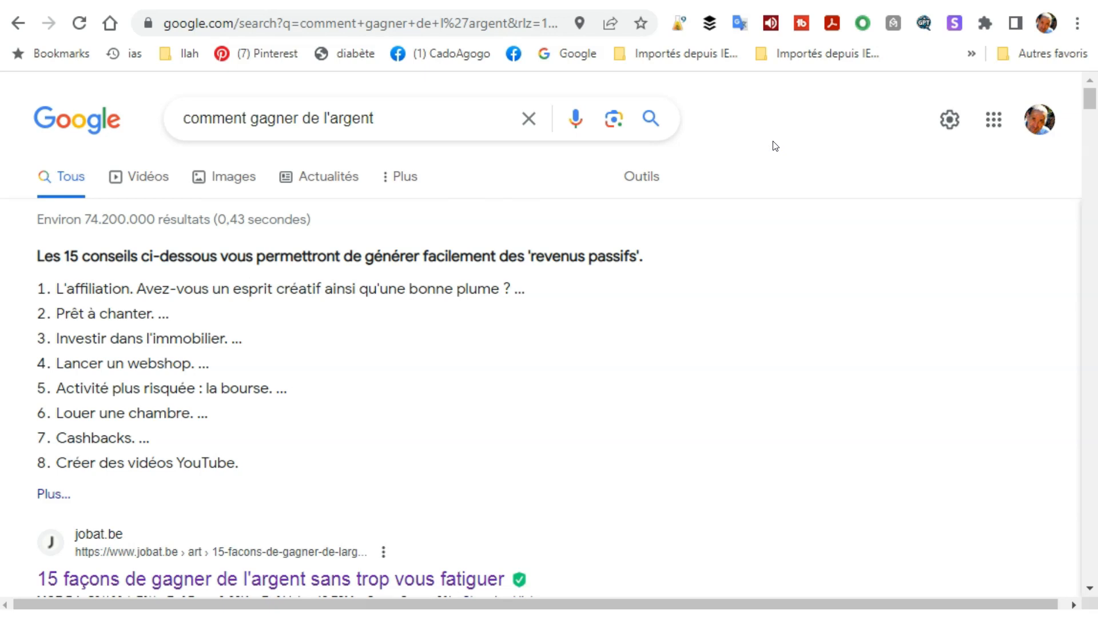
# Step: Find the word "argent" within the search results page
pyautogui.hotkey('ctrl', 'f')
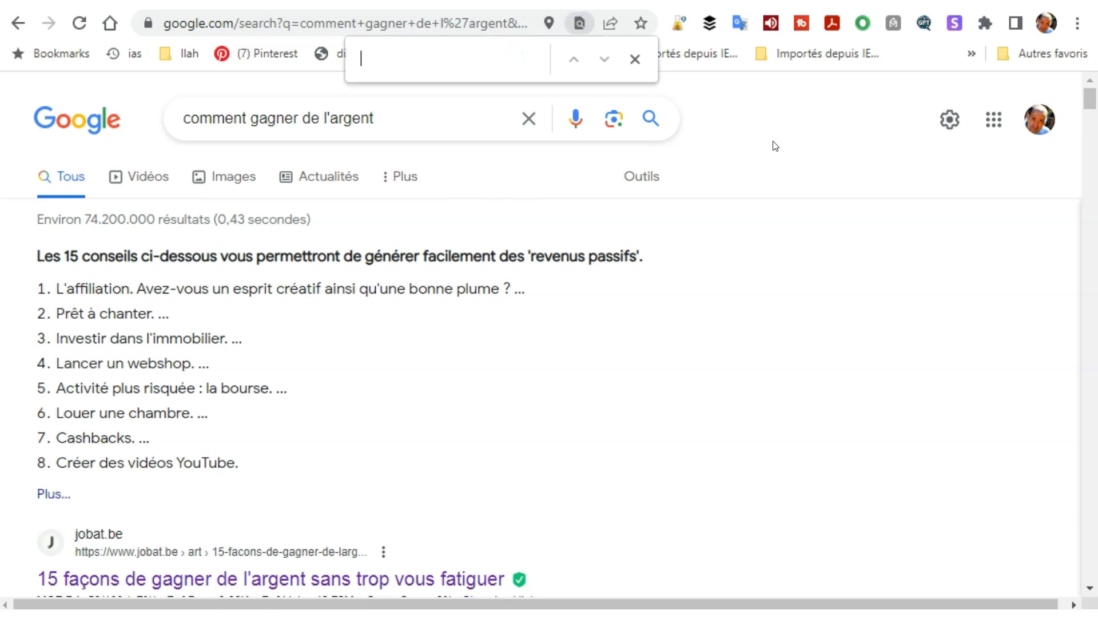
pyautogui.click(390, 55)
pyautogui.write('argent')
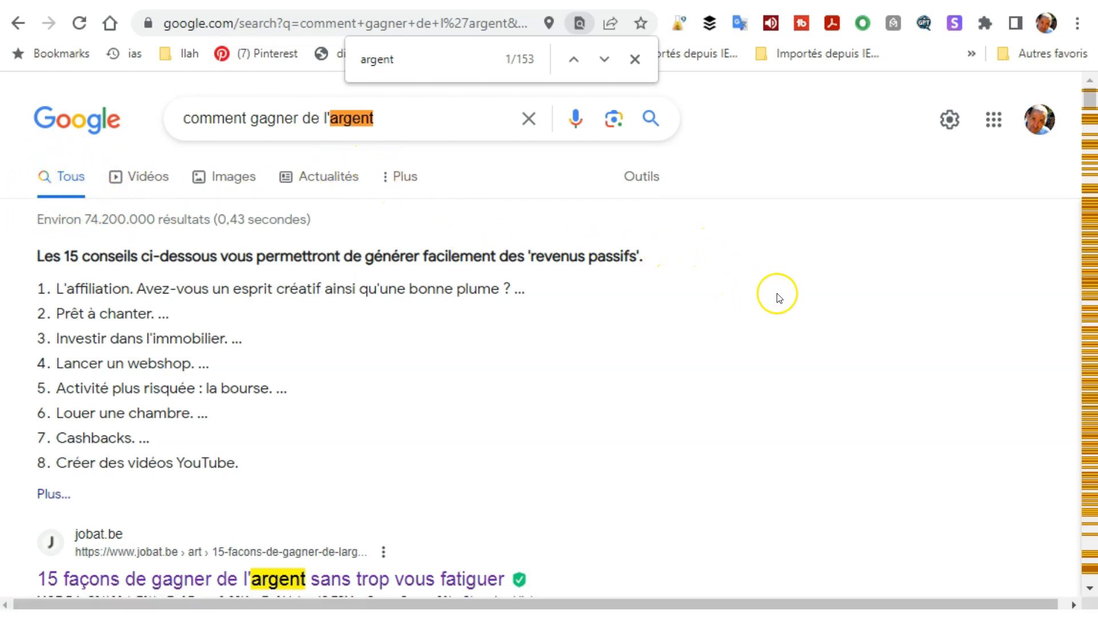
# Step: Examine how often "argent" appears in the result titles, snippets and related keywords, and close the in-page search
pyautogui.scroll(-10, 786, 298)
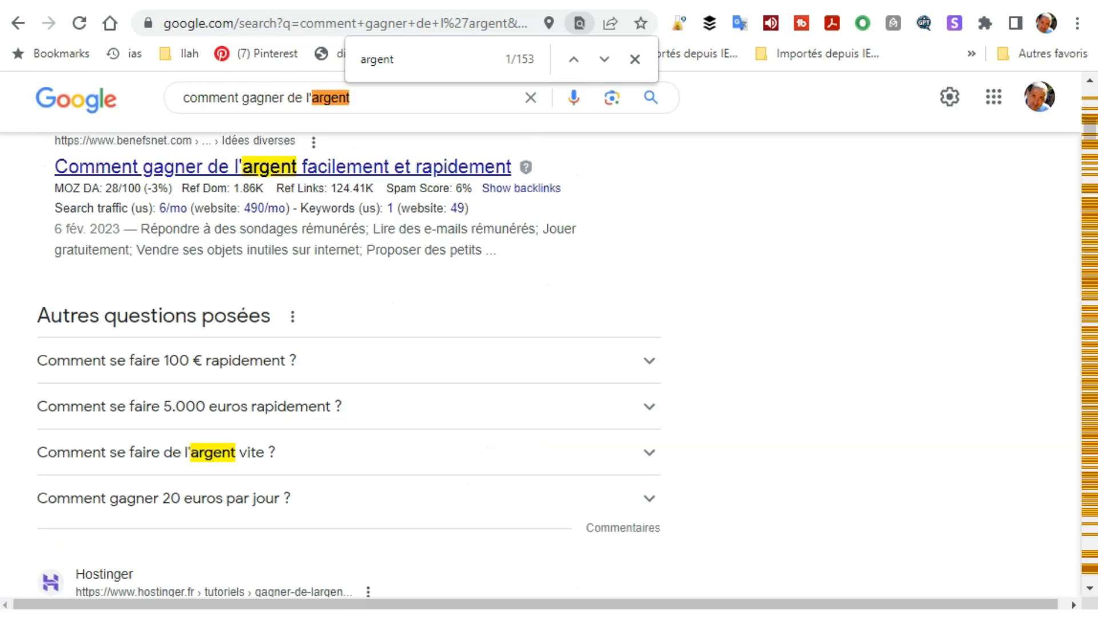
pyautogui.scroll(-8, 879, 266)
pyautogui.scroll(-20, 879, 266)
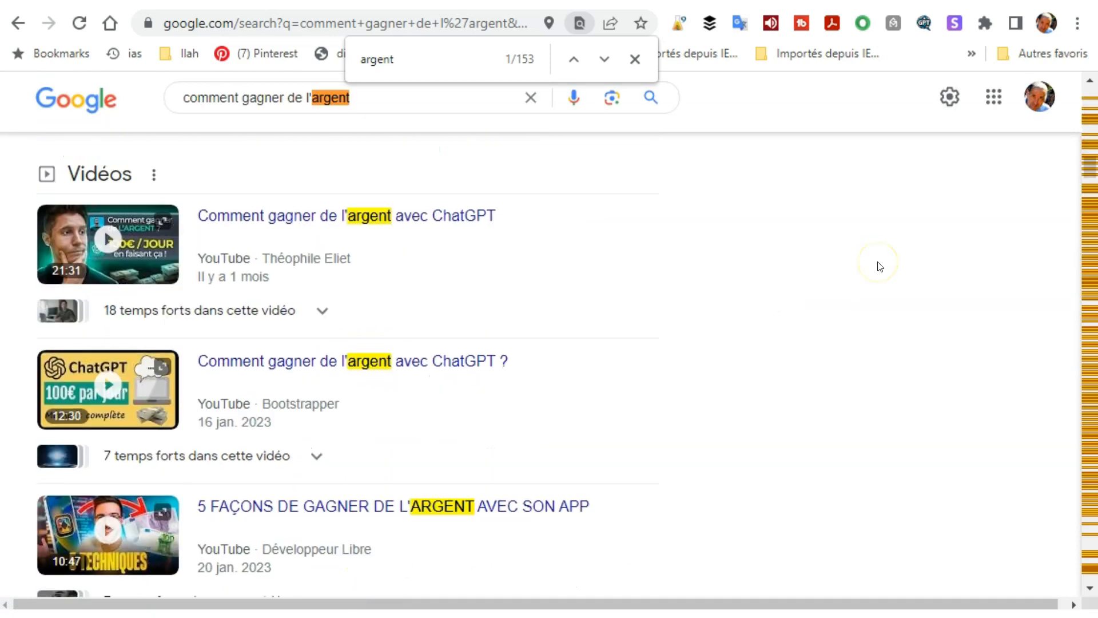
pyautogui.scroll(-20, 879, 266)
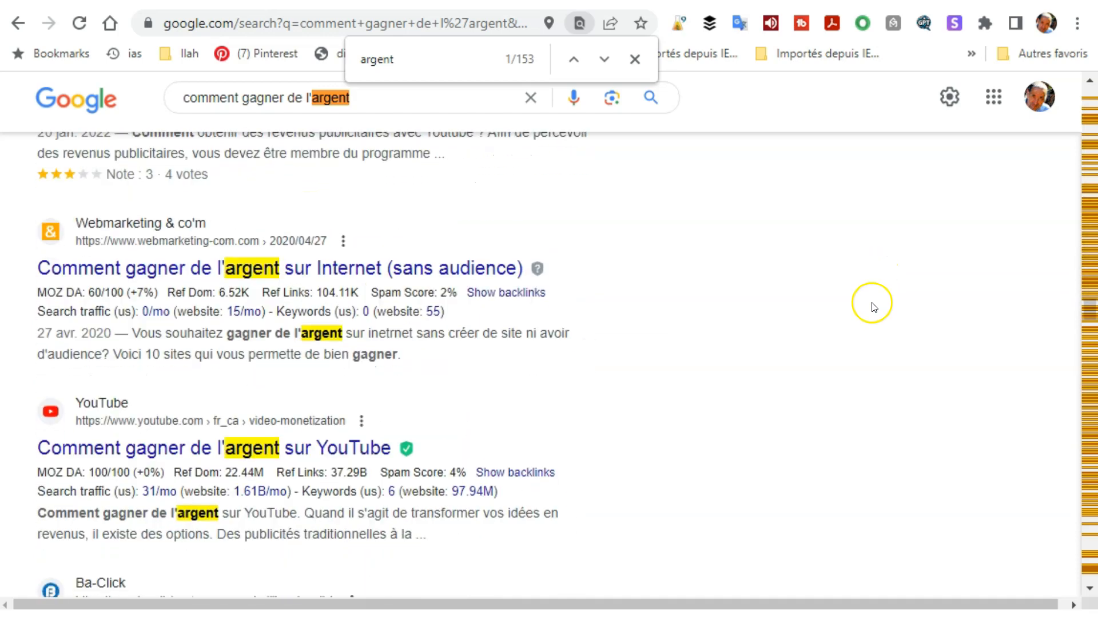
pyautogui.scroll(-1, 868, 327)
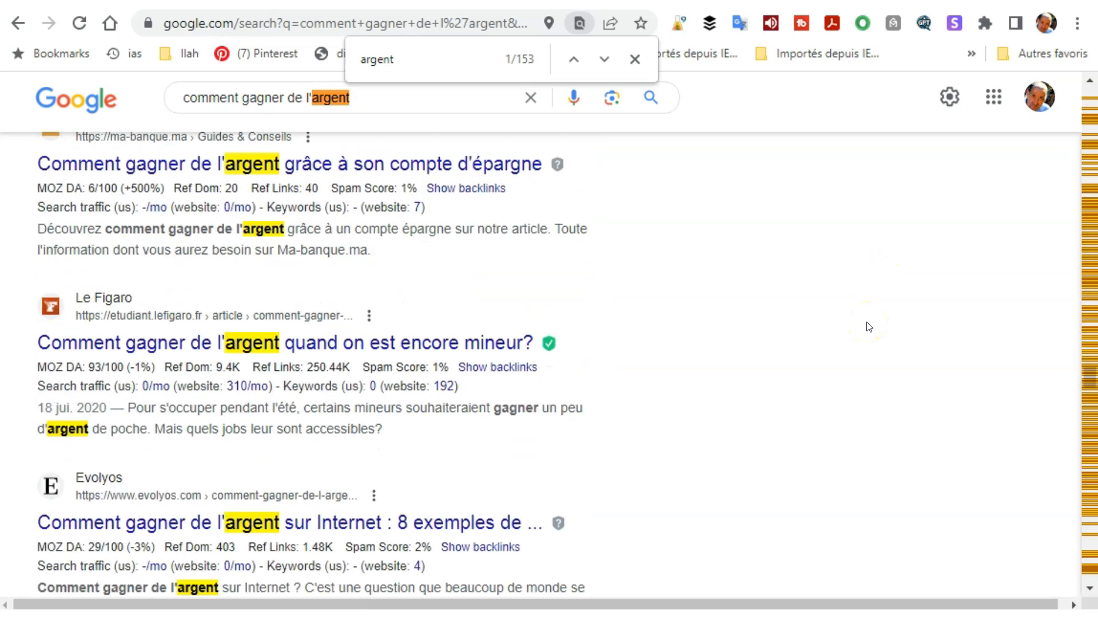
pyautogui.scroll(-20, 869, 326)
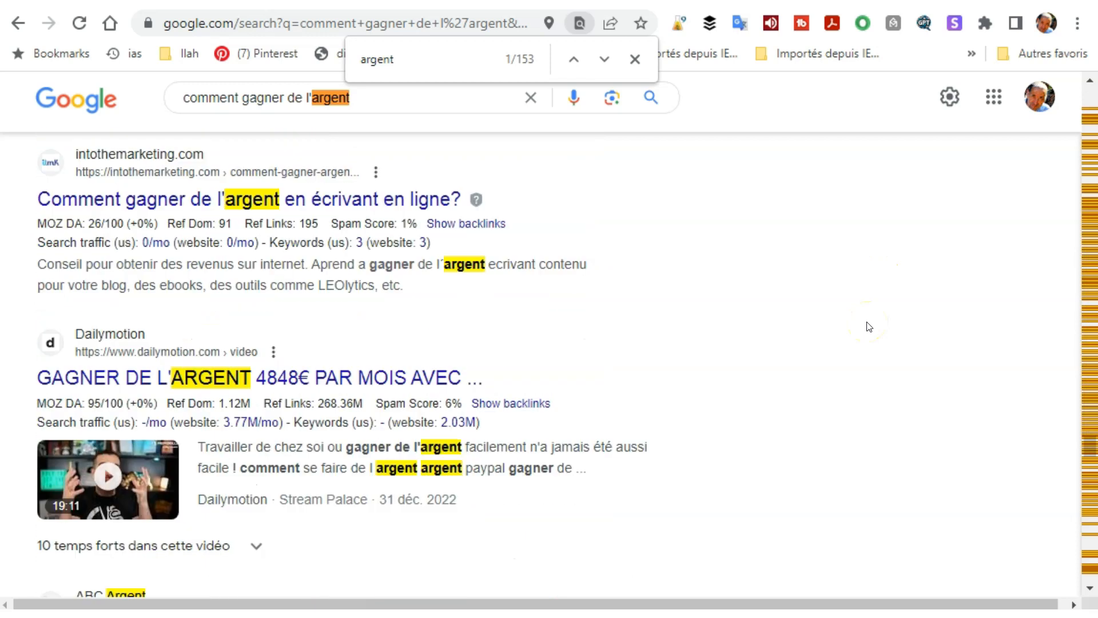
pyautogui.scroll(-15, 869, 326)
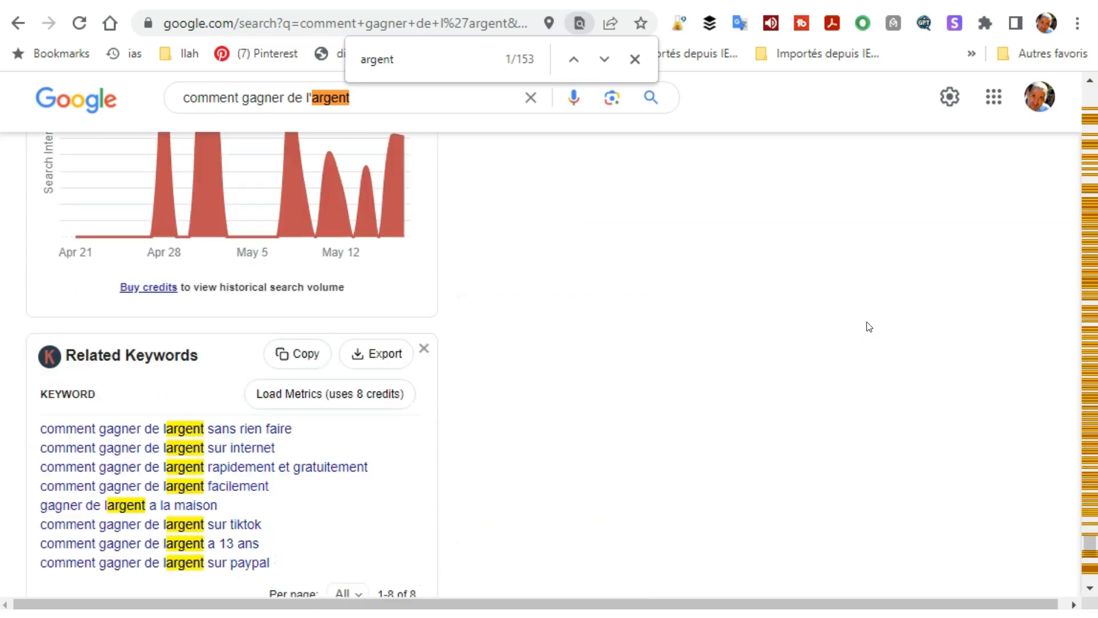
pyautogui.scroll(-5, 869, 326)
pyautogui.scroll(15, 869, 327)
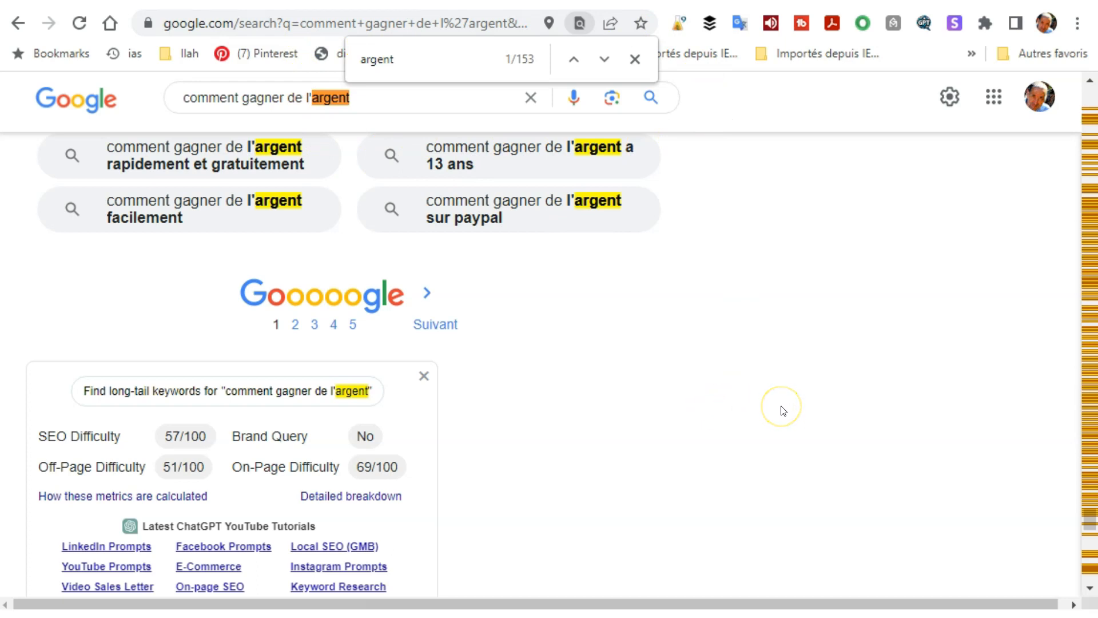
pyautogui.scroll(15, 782, 408)
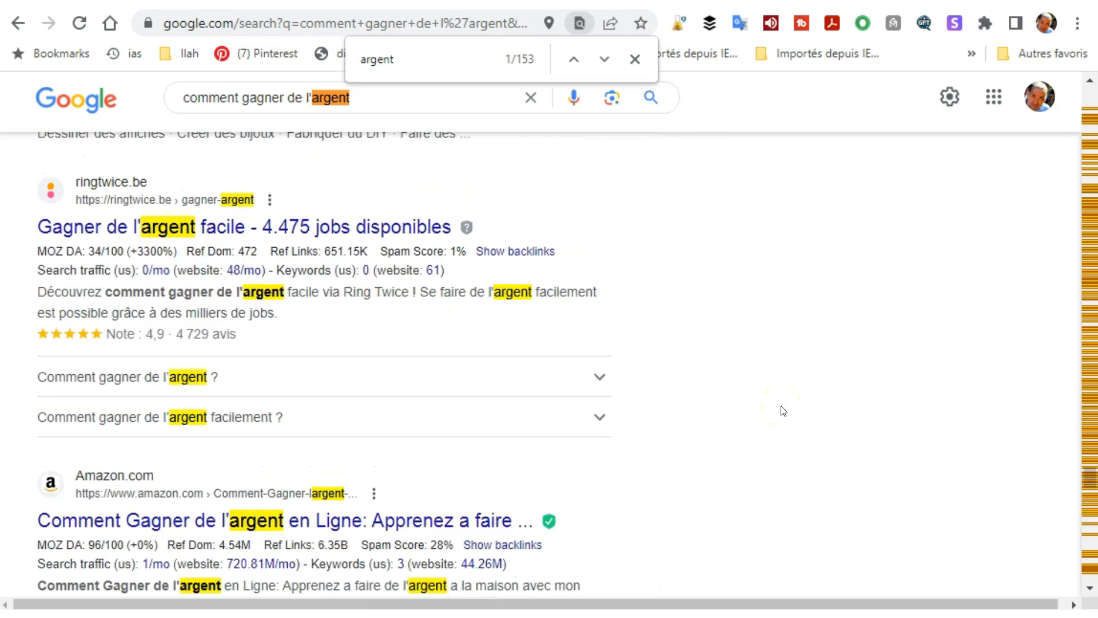
pyautogui.click(635, 58)
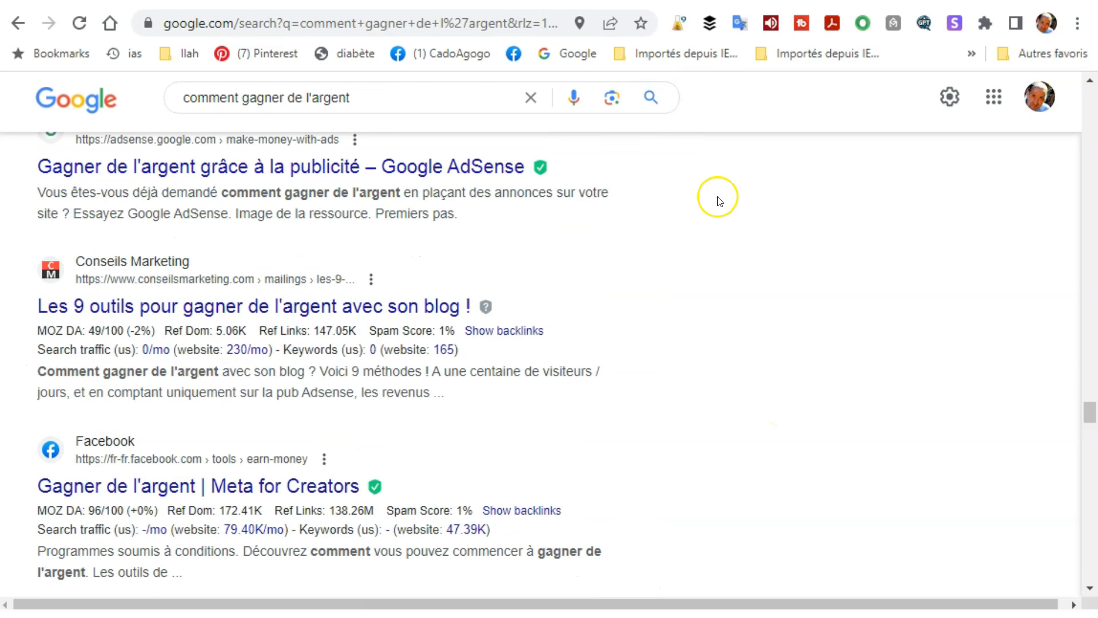
# Step: Run the suggested Google search "comment gagner de l'argent a 13 ans" based on the current query
pyautogui.scroll(6, 808, 335)
pyautogui.scroll(15, 810, 336)
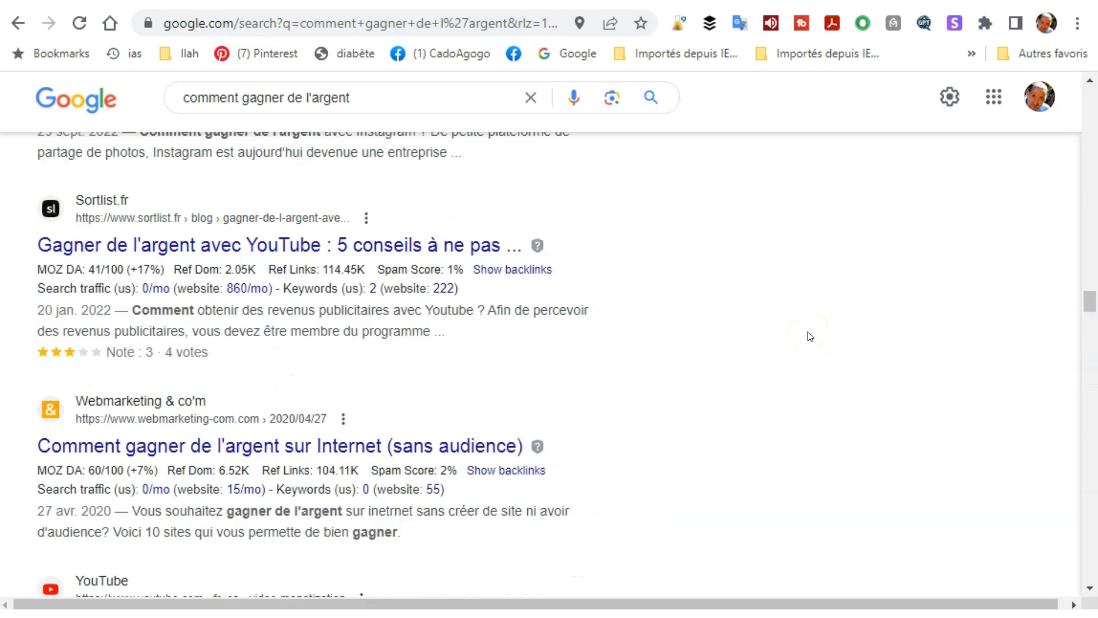
pyautogui.scroll(12, 816, 345)
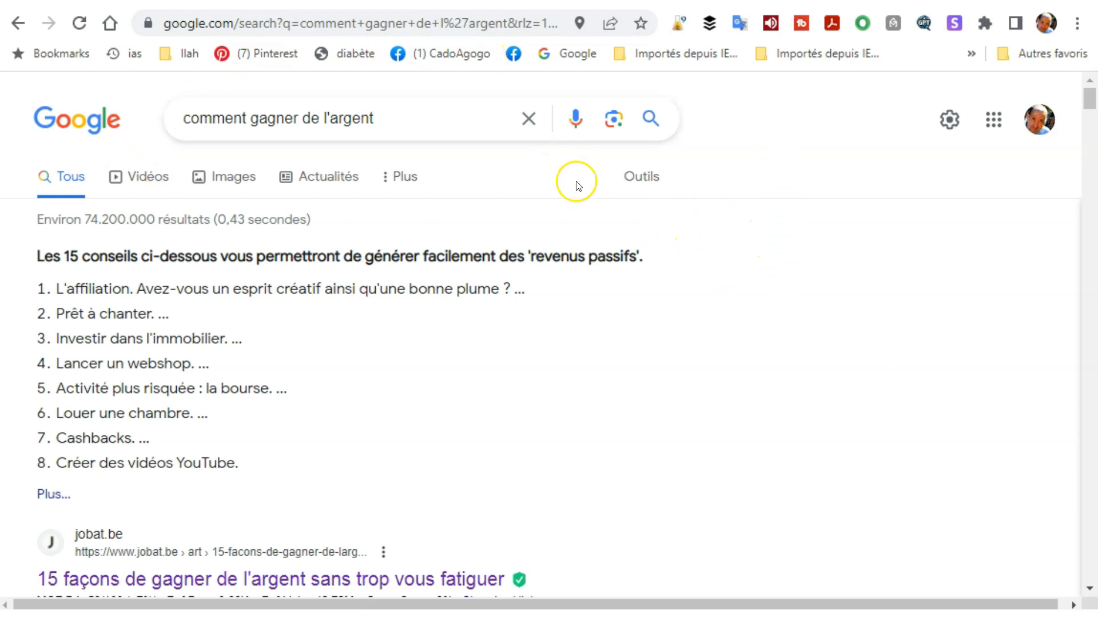
pyautogui.click(401, 115)
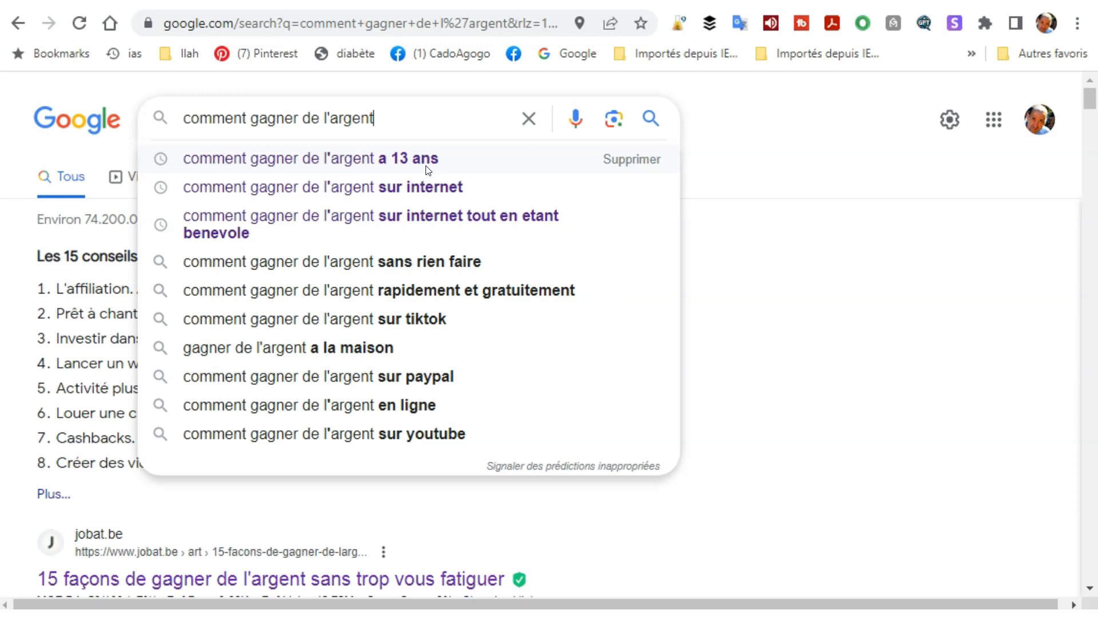
pyautogui.click(402, 199)
pyautogui.click(356, 159)
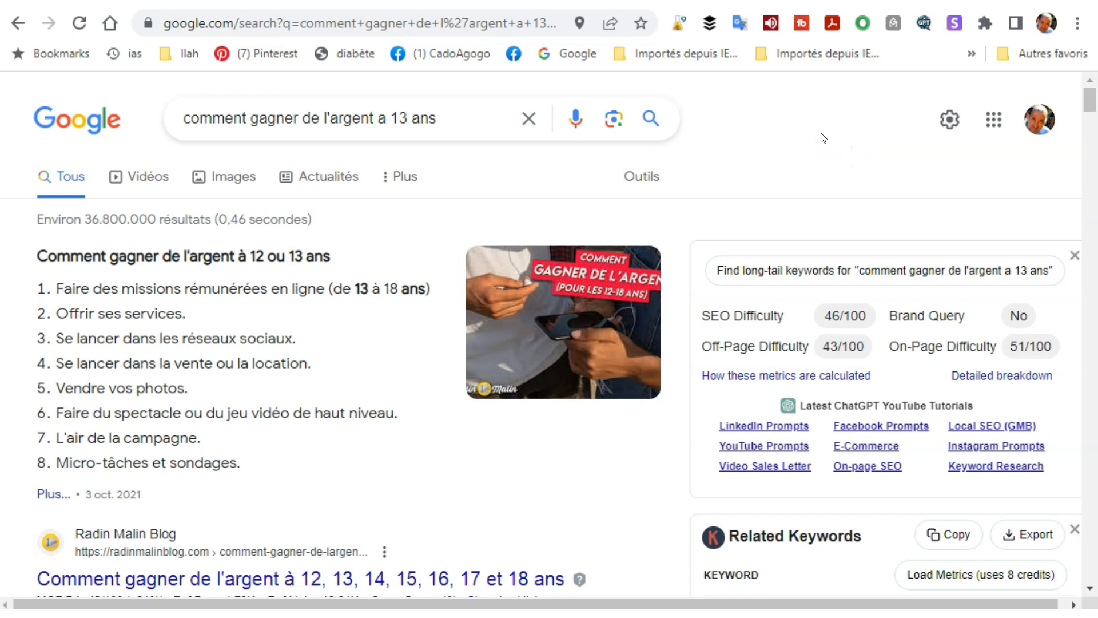
# Step: Replace the in-page search term with "13 ans" to find it in the new results
pyautogui.hotkey('ctrl', 'f')
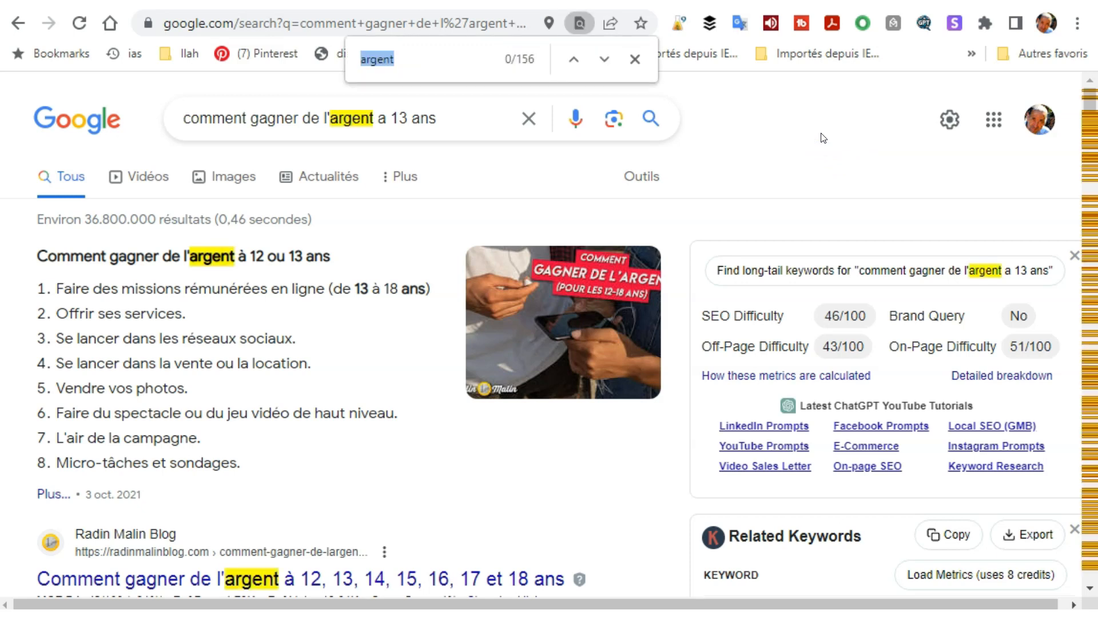
pyautogui.press('BackSpace')
pyautogui.write('13 ans')
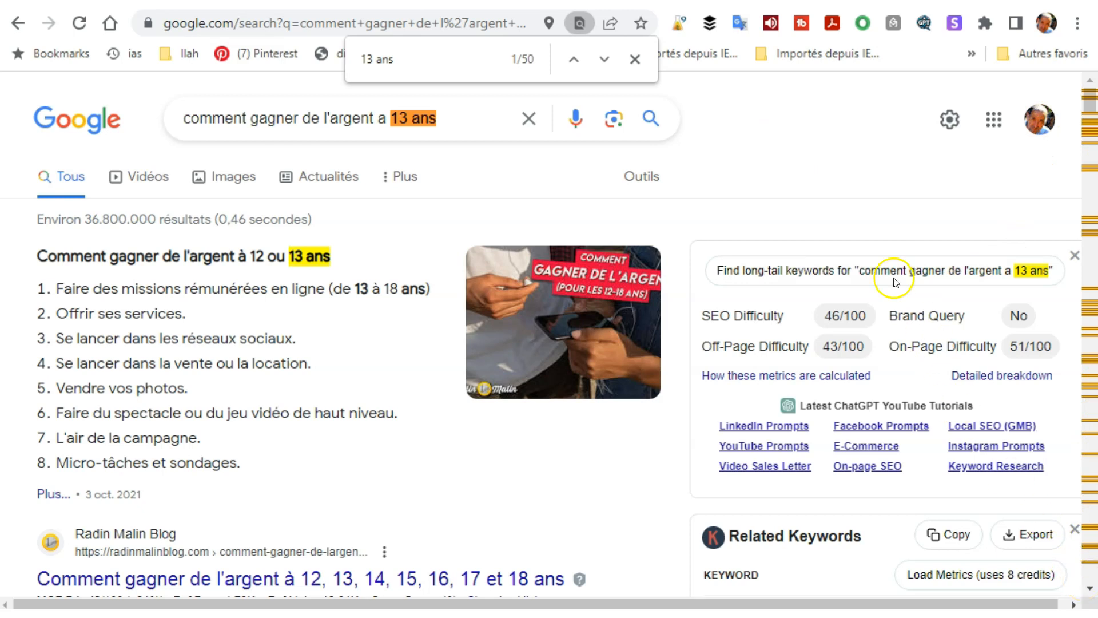
# Step: Examine the "13 ans" matches across the related keywords, other questions, result titles, snippets and associated searches down to the page end
pyautogui.doubleClick(795, 164)
pyautogui.scroll(-4, 796, 168)
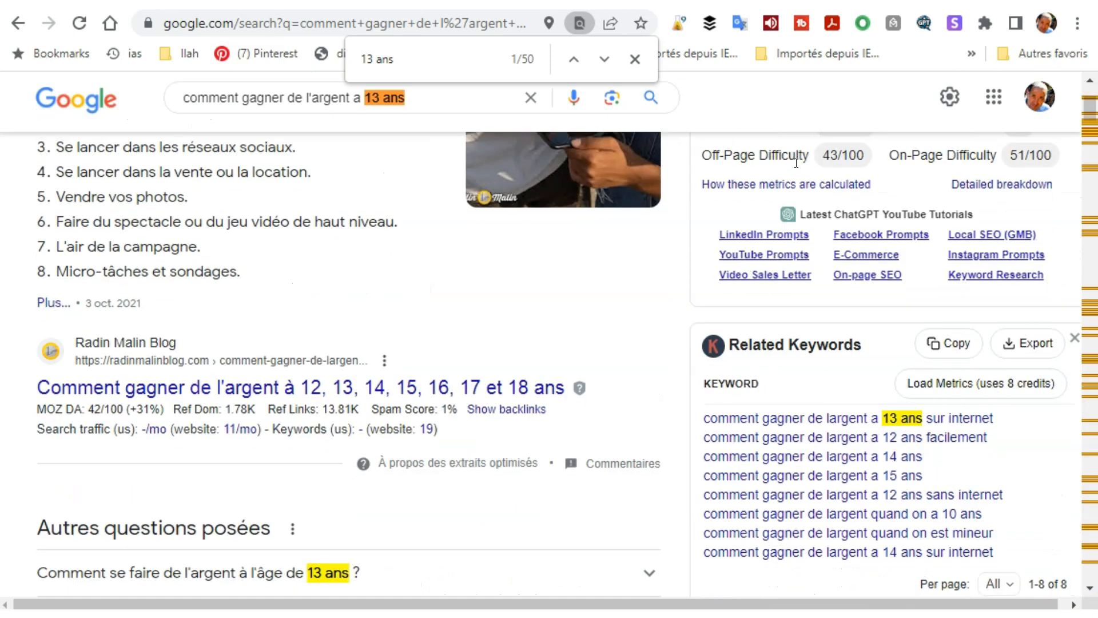
pyautogui.scroll(-5, 664, 389)
pyautogui.scroll(3, 644, 246)
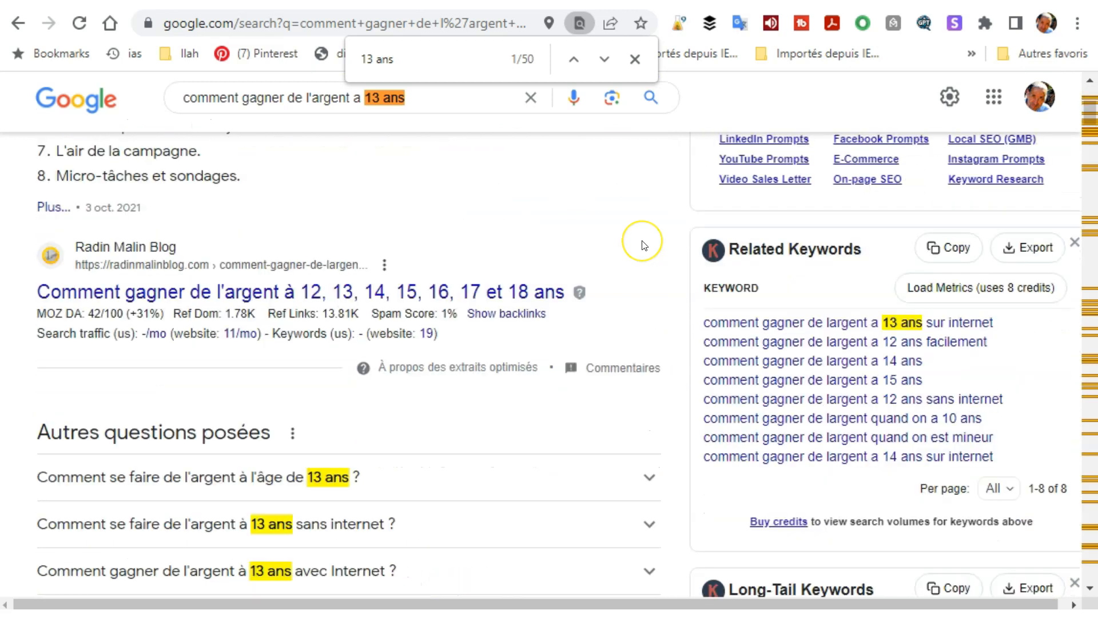
pyautogui.scroll(-3, 645, 246)
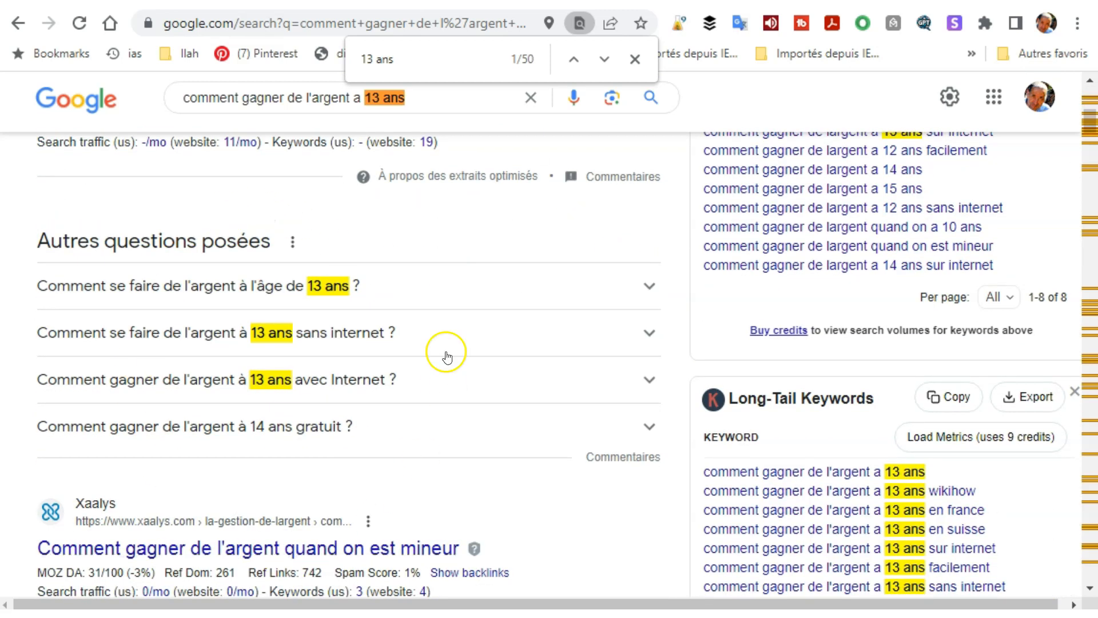
pyautogui.scroll(-5, 680, 223)
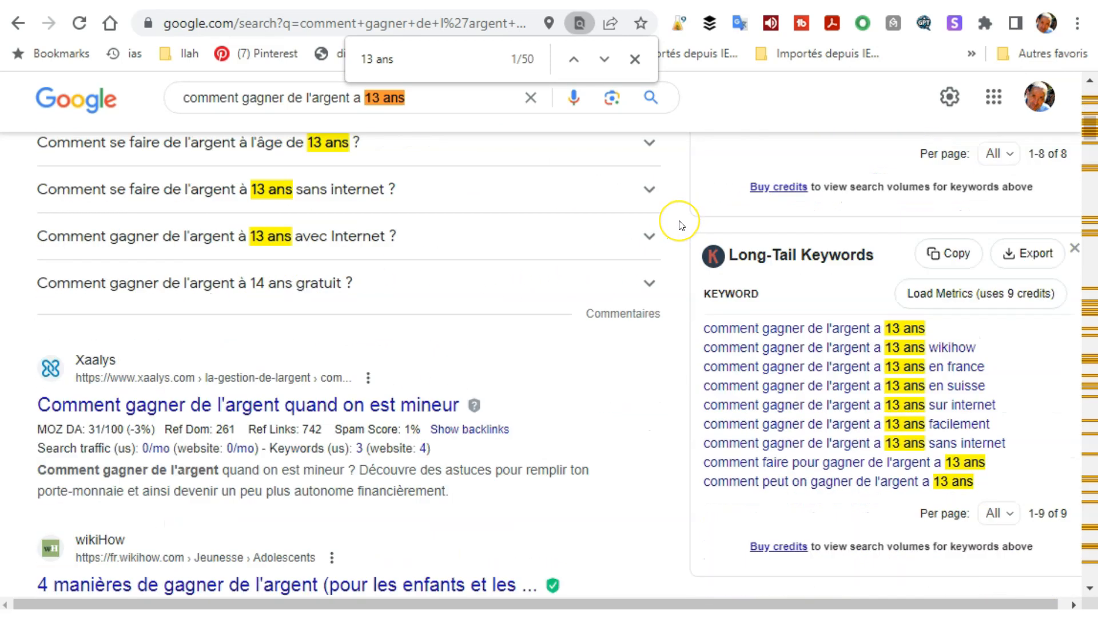
pyautogui.scroll(-20, 679, 223)
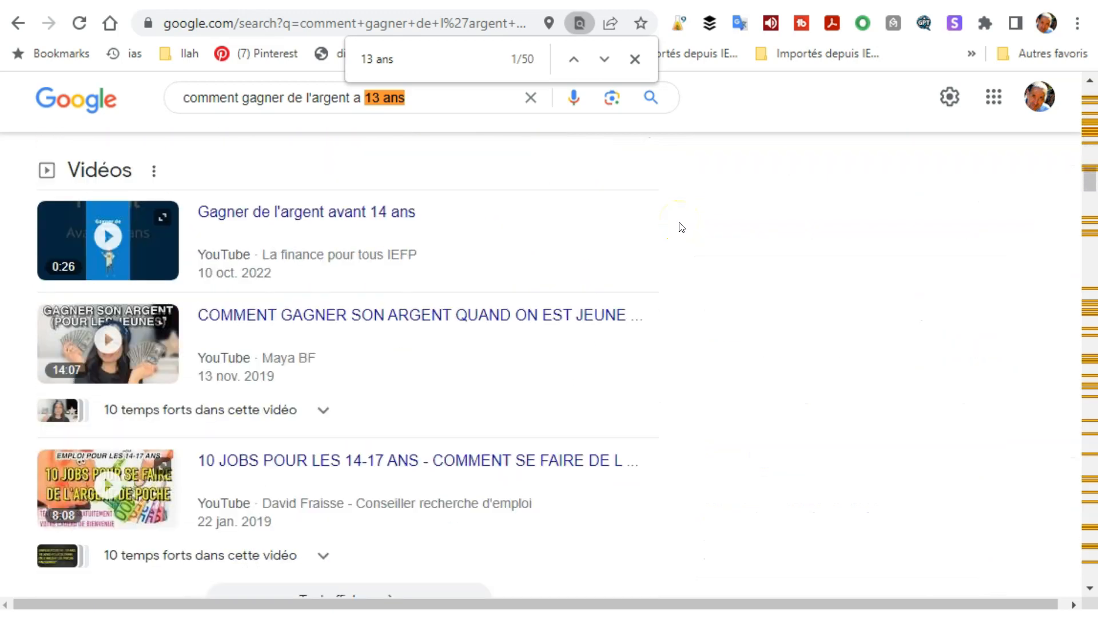
pyautogui.scroll(-8, 679, 225)
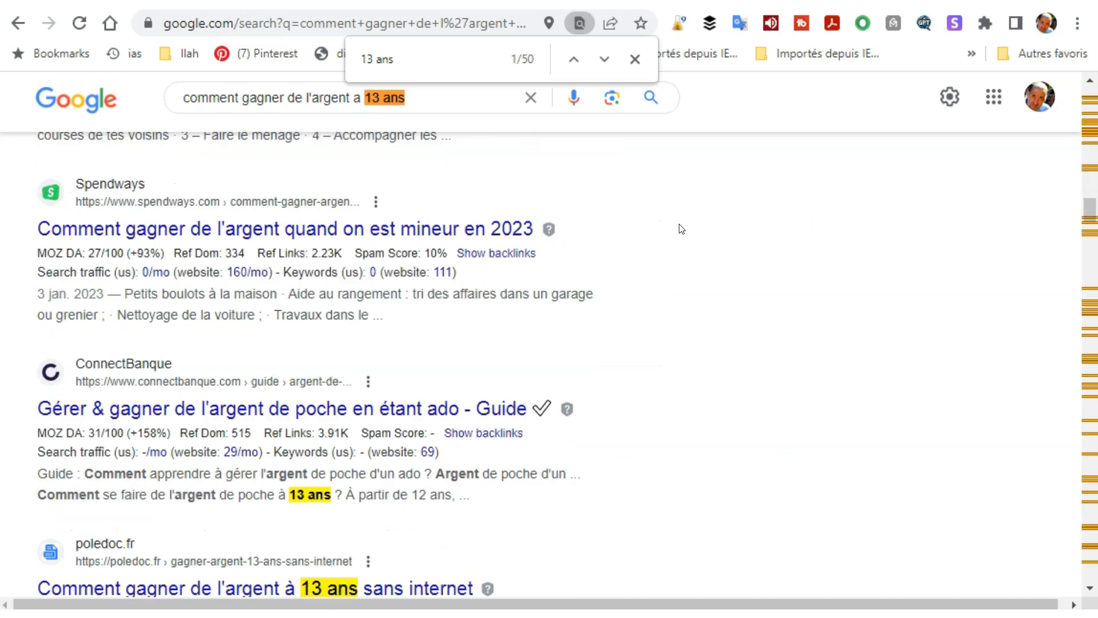
pyautogui.scroll(-5, 626, 324)
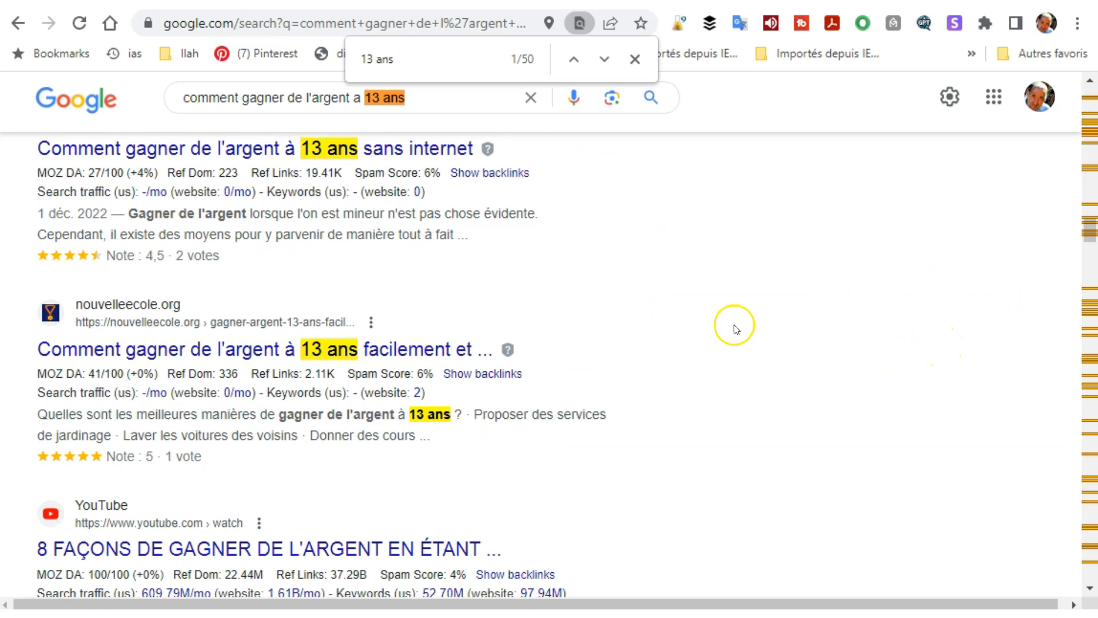
pyautogui.scroll(-20, 585, 314)
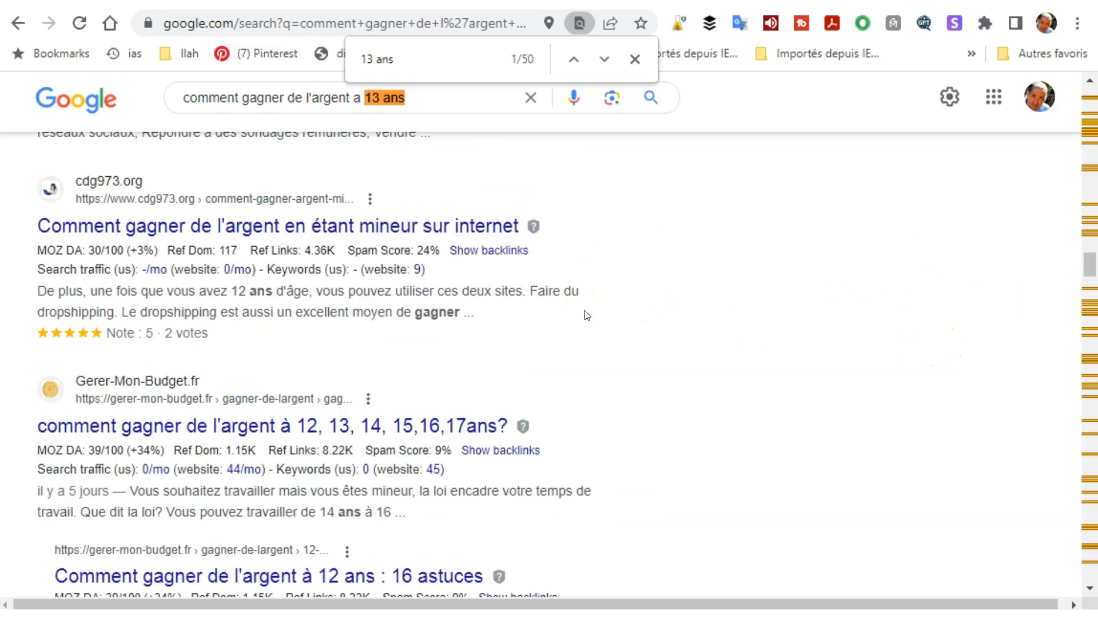
pyautogui.scroll(-20, 584, 314)
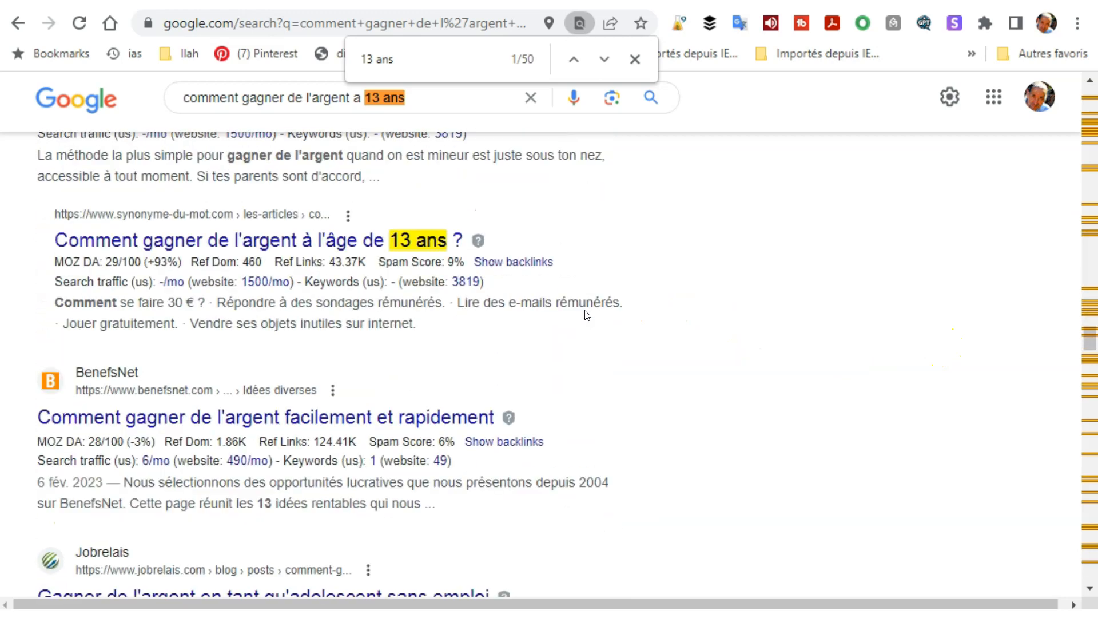
pyautogui.scroll(-20, 584, 314)
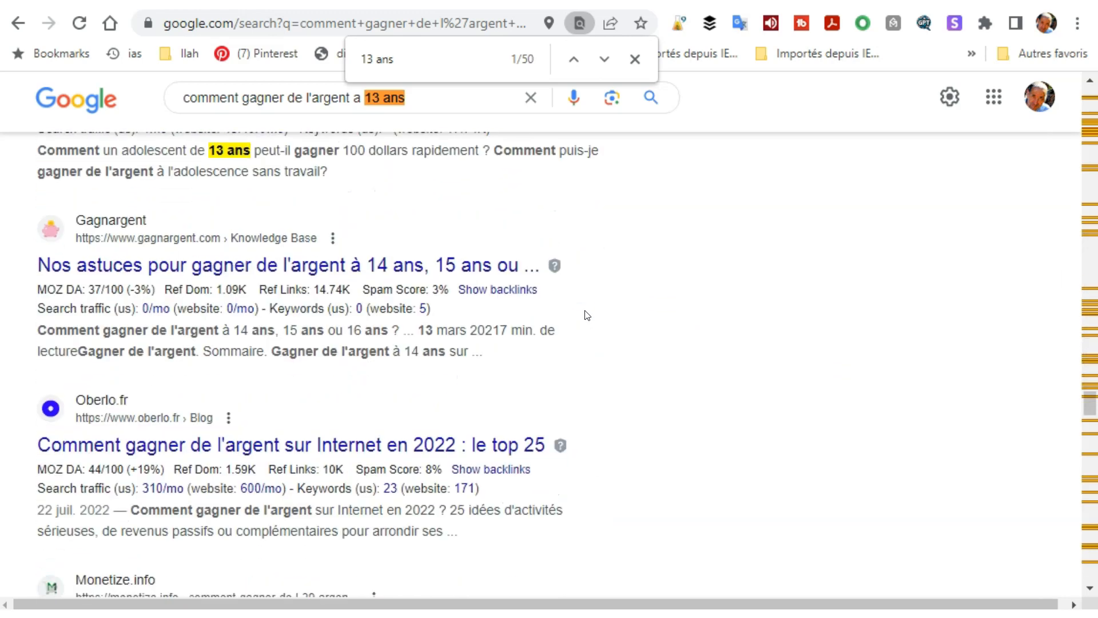
pyautogui.scroll(-20, 582, 382)
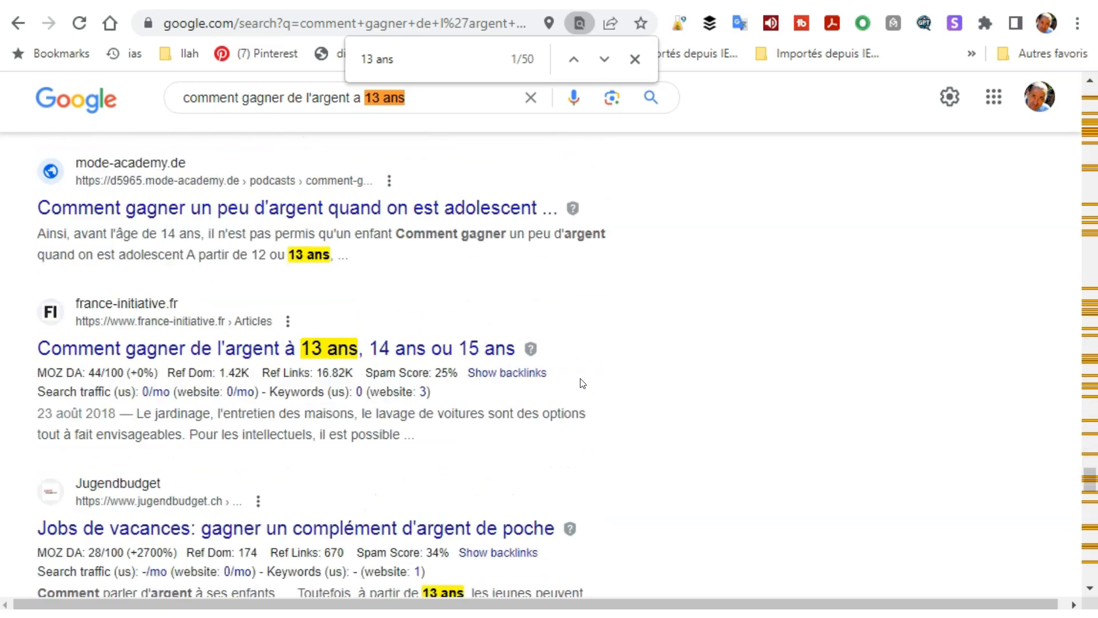
pyautogui.scroll(-15, 580, 382)
pyautogui.click(607, 399)
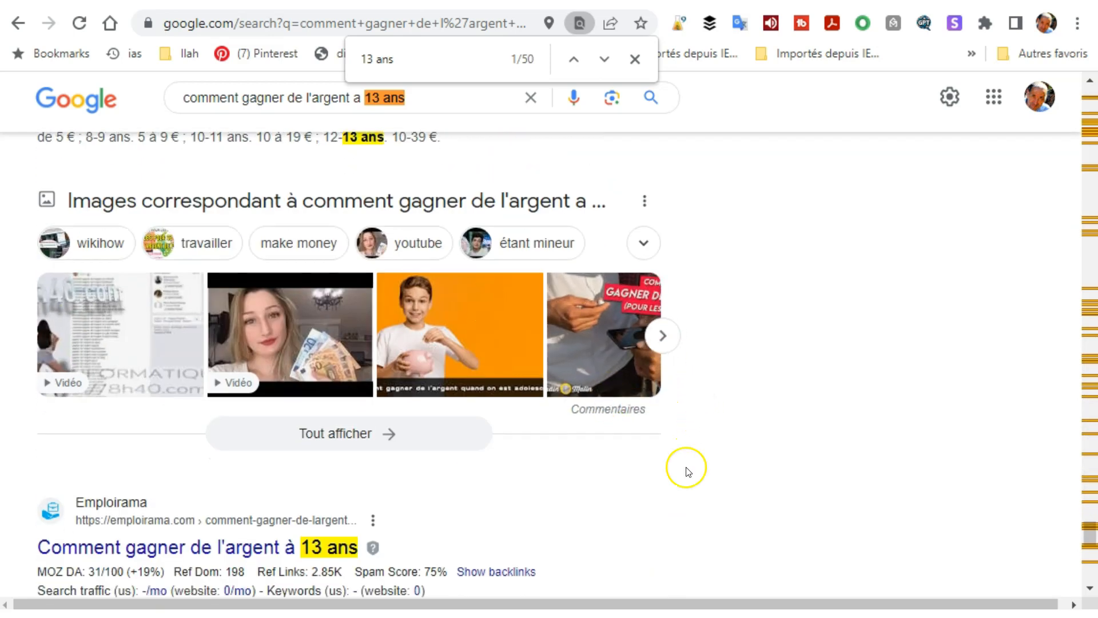
pyautogui.scroll(-10, 792, 432)
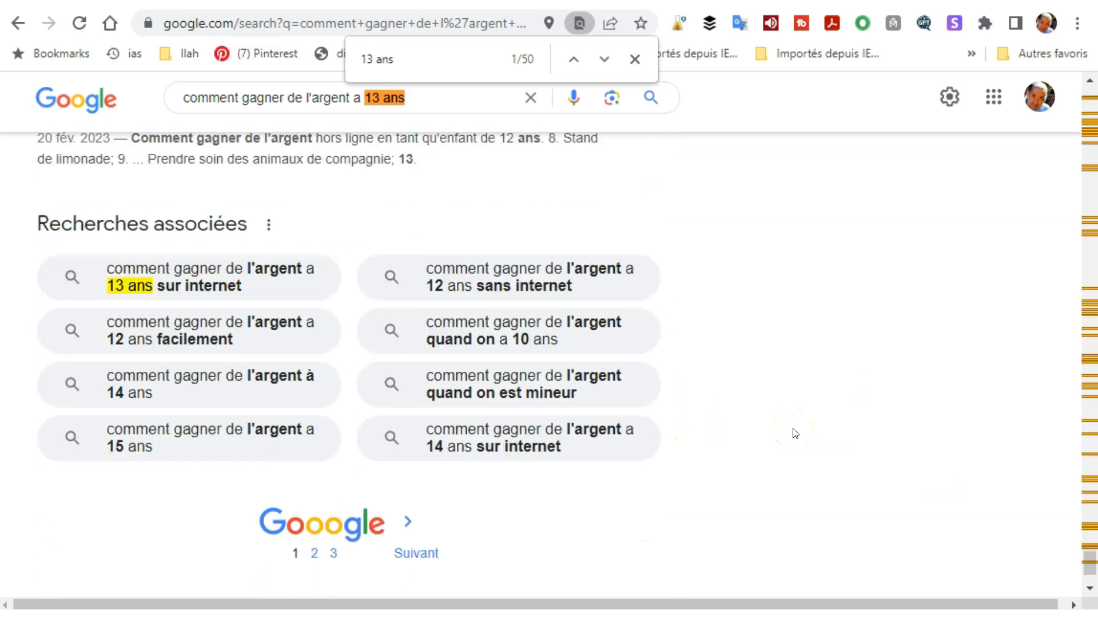
pyautogui.scroll(1, 794, 433)
pyautogui.scroll(-3, 793, 433)
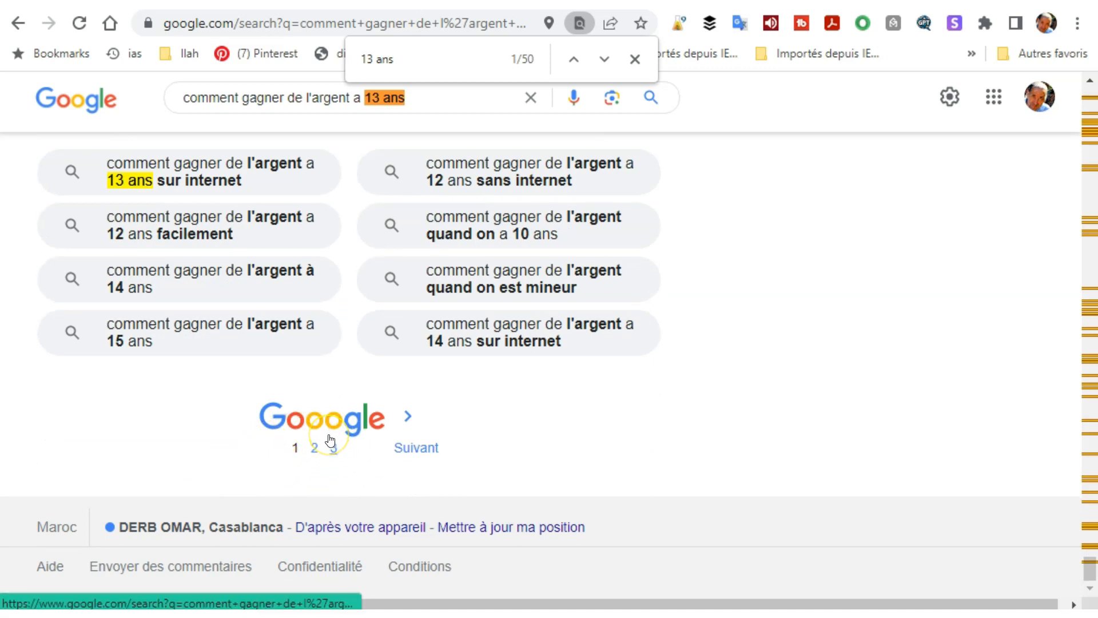
# Step: Return to the first result and examine the featured list and its source, Radin Malin Blog
pyautogui.scroll(10, 789, 333)
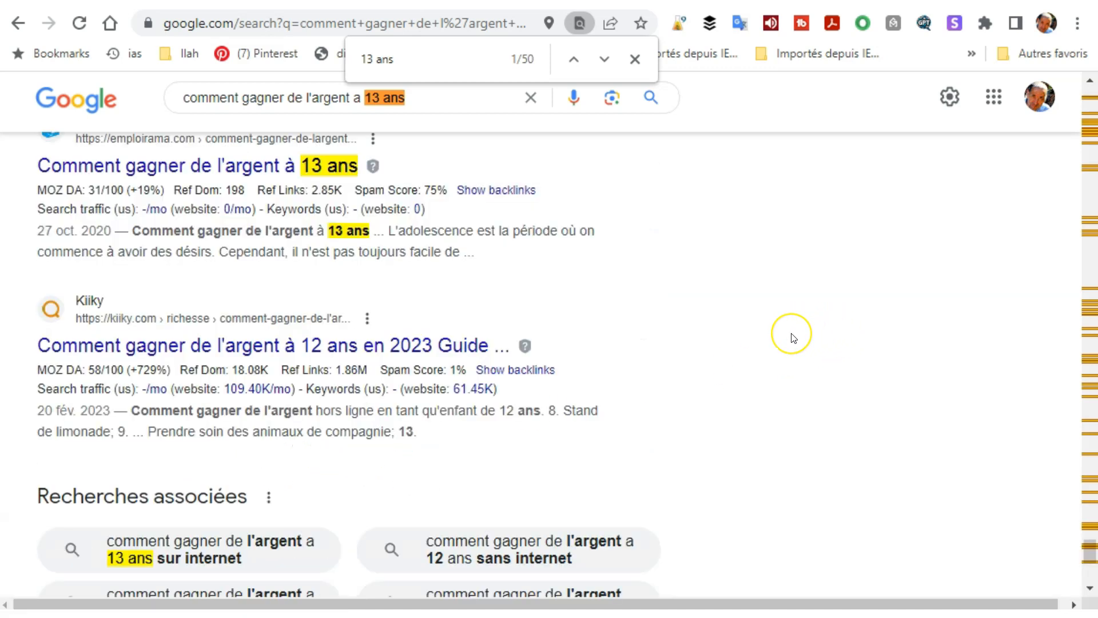
pyautogui.scroll(5, 793, 338)
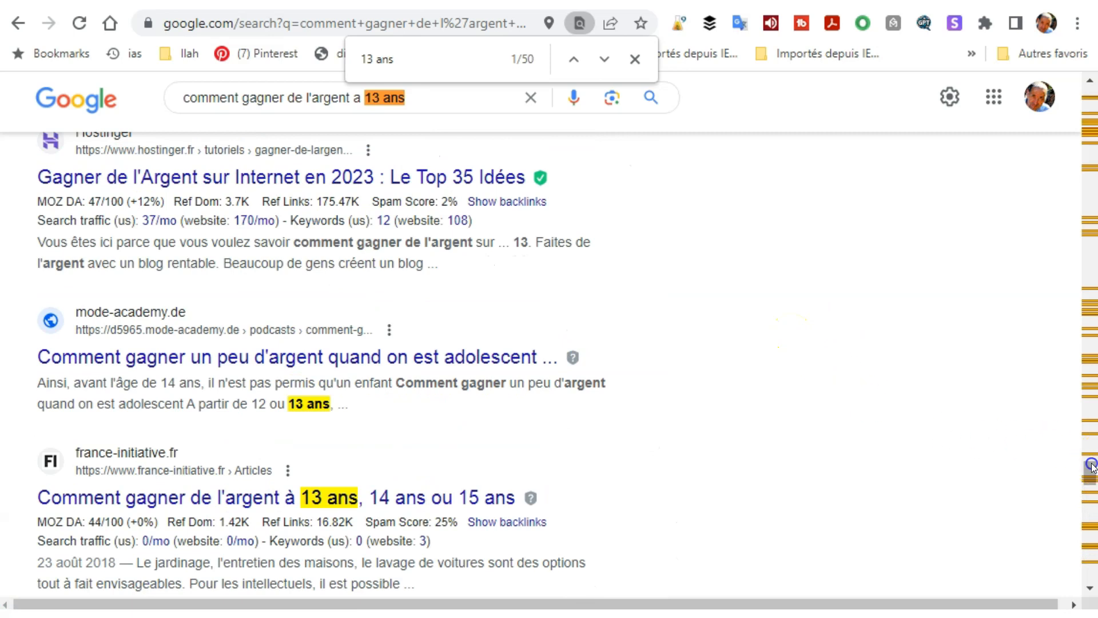
pyautogui.moveTo(1092, 464); pyautogui.dragTo(1076, 255)
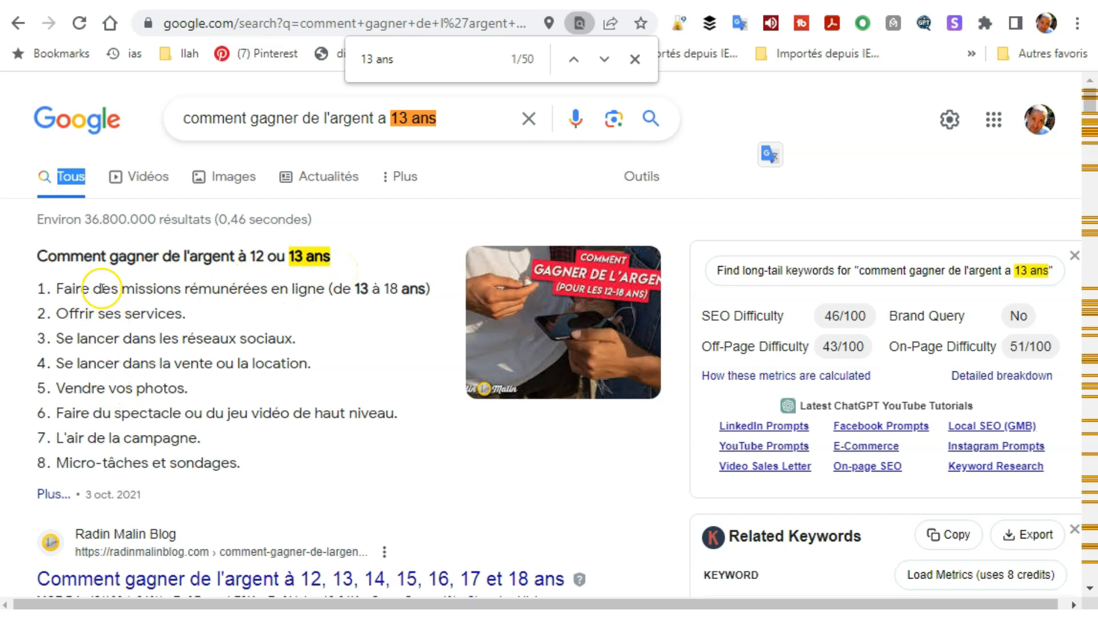
pyautogui.scroll(-2, 110, 316)
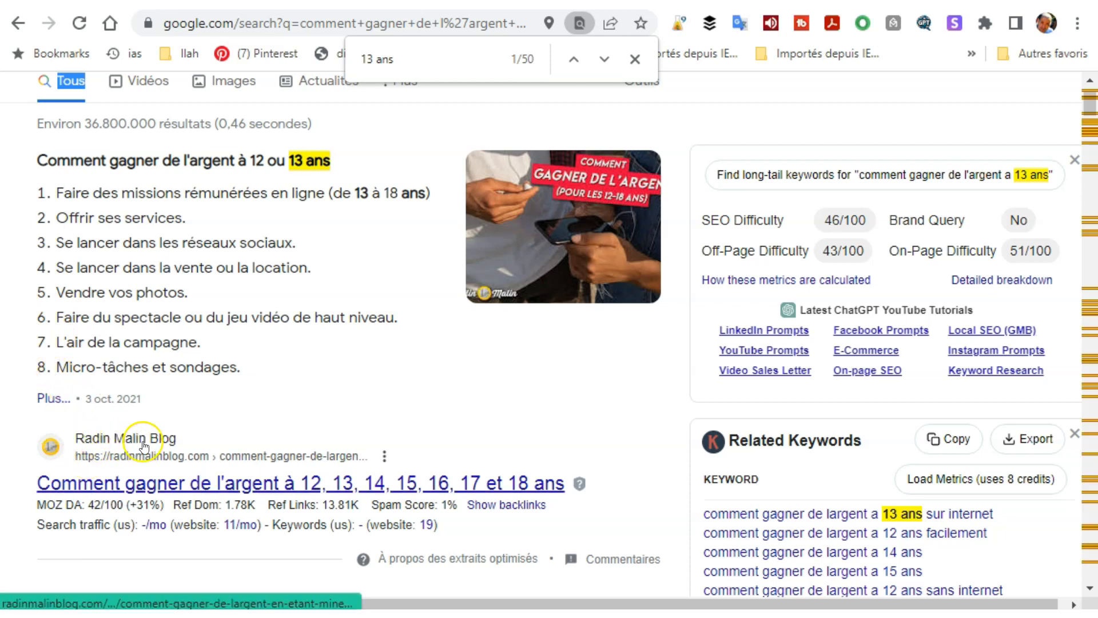
# Step: Expand the related question "Comment se faire de l'argent à l'âge de 13 ans ?" and read its answer and source
pyautogui.scroll(-1, 289, 398)
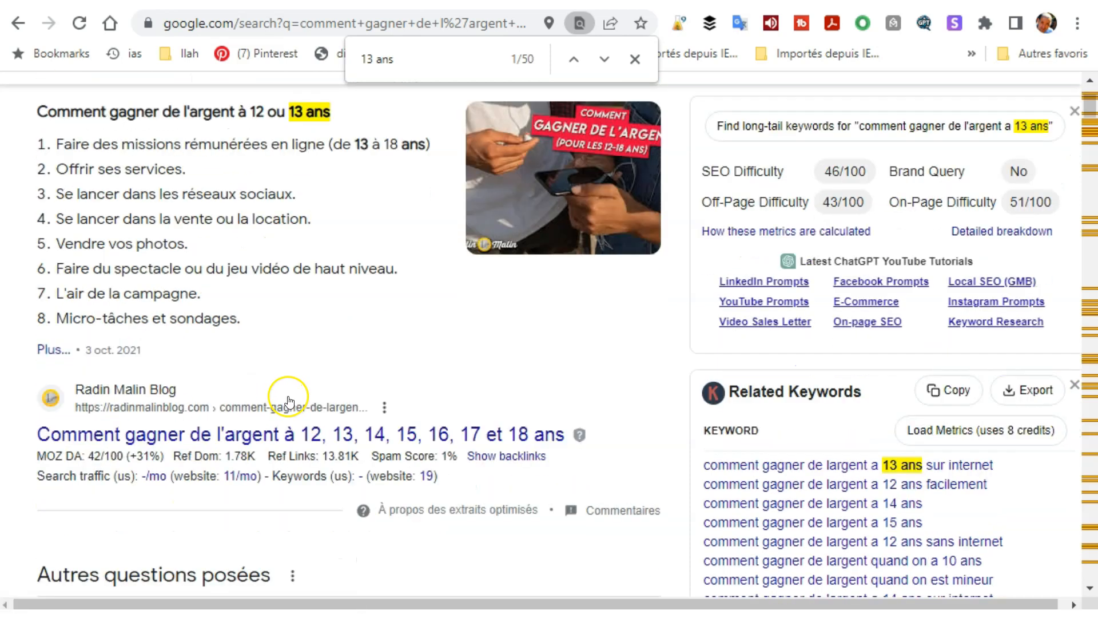
pyautogui.scroll(-1, 289, 400)
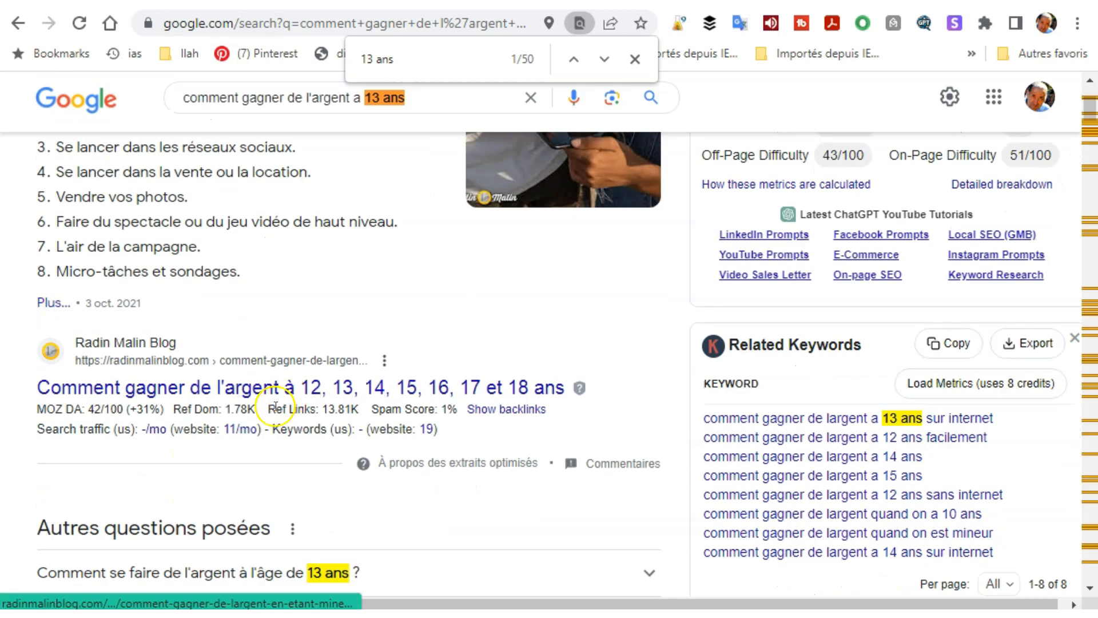
pyautogui.click(62, 399)
pyautogui.scroll(-6, 492, 360)
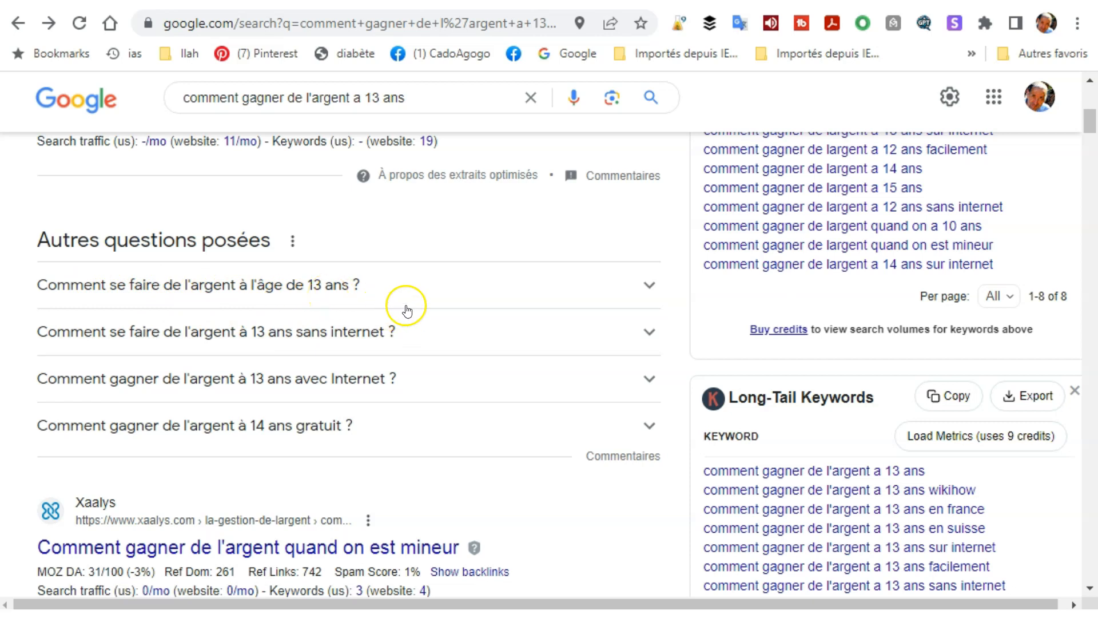
pyautogui.click(651, 286)
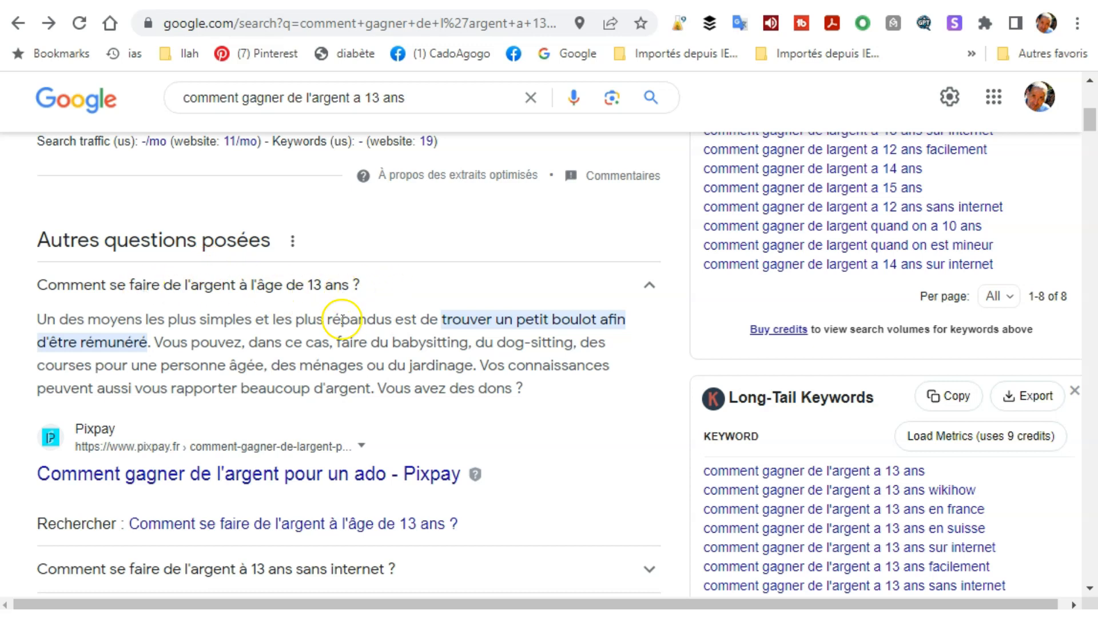
pyautogui.scroll(-2, 343, 320)
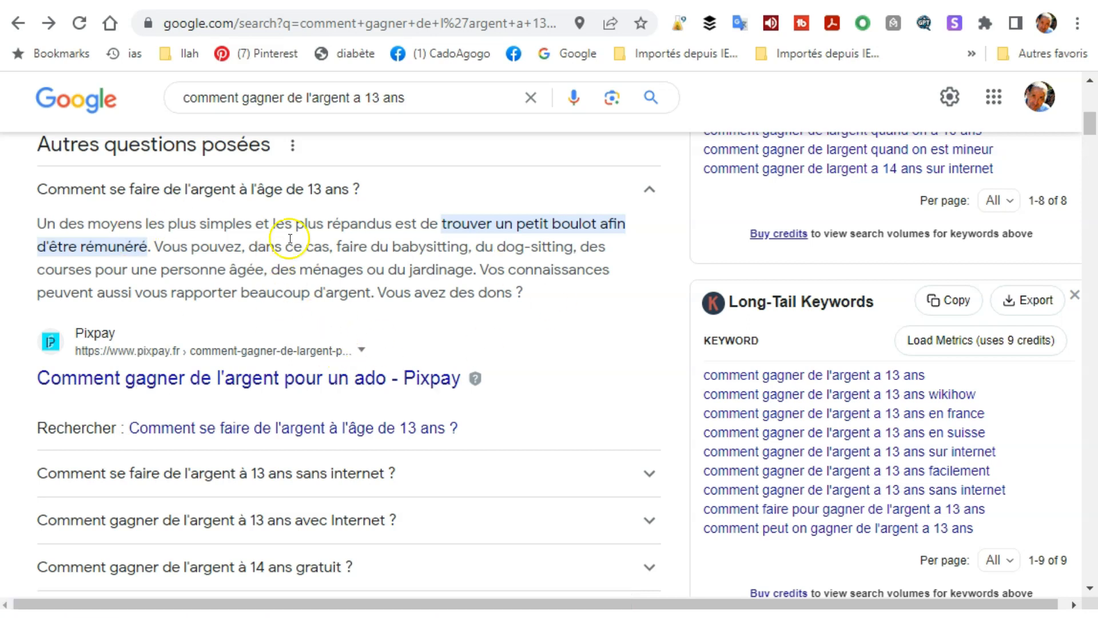
# Step: Look through the further related questions, then expand "Comment gagner 10 000 € ?" and check its answer and source
pyautogui.scroll(-15, 805, 322)
pyautogui.scroll(2, 805, 322)
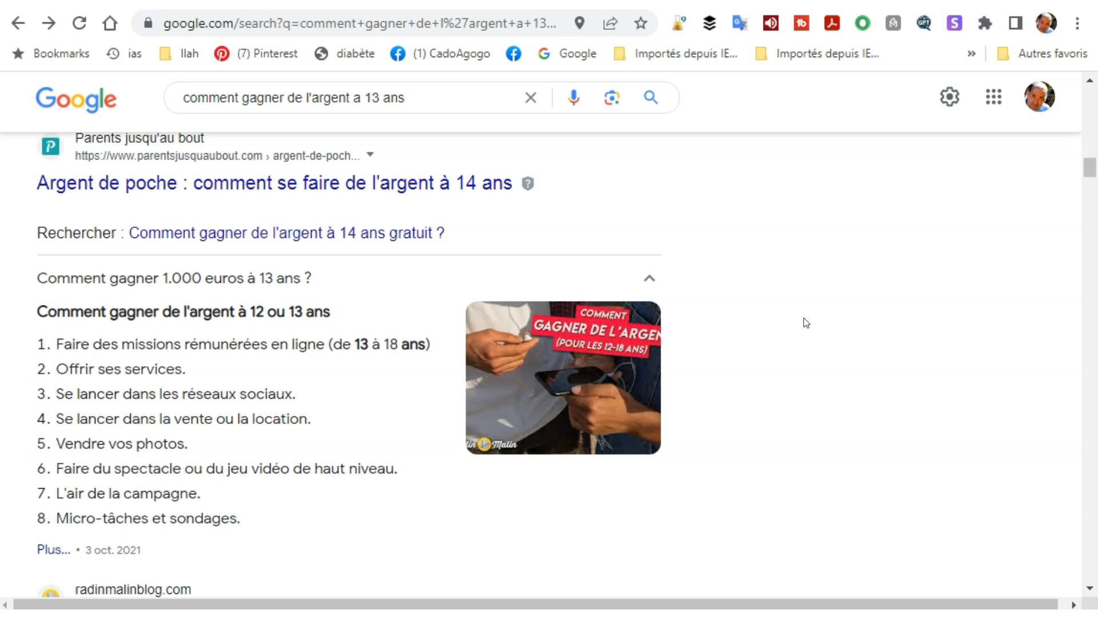
pyautogui.scroll(-10, 806, 322)
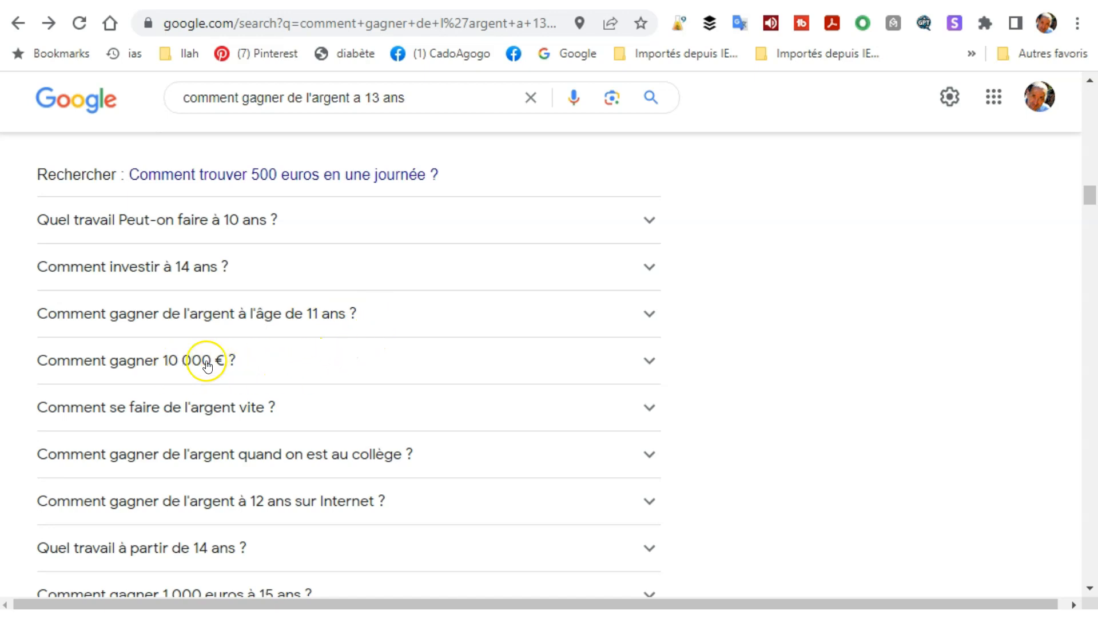
pyautogui.click(645, 362)
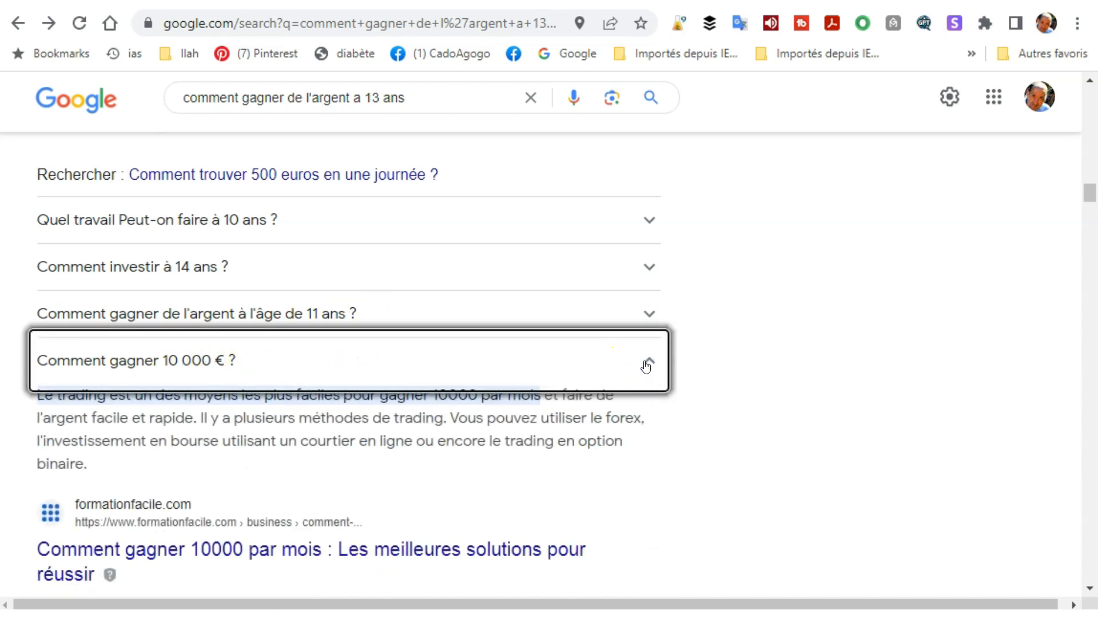
pyautogui.scroll(-2, 766, 360)
pyautogui.scroll(-3, 766, 361)
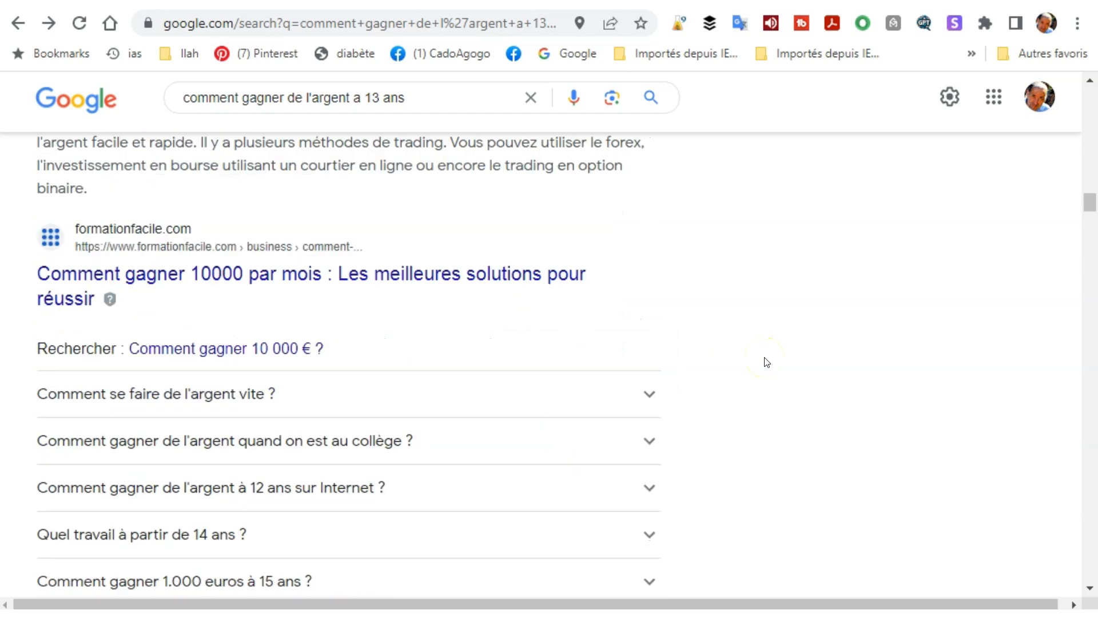
# Step: Expand the related question "Comment se faire de l'argent vite ?" and examine its list of tips and source page
pyautogui.scroll(-2, 766, 361)
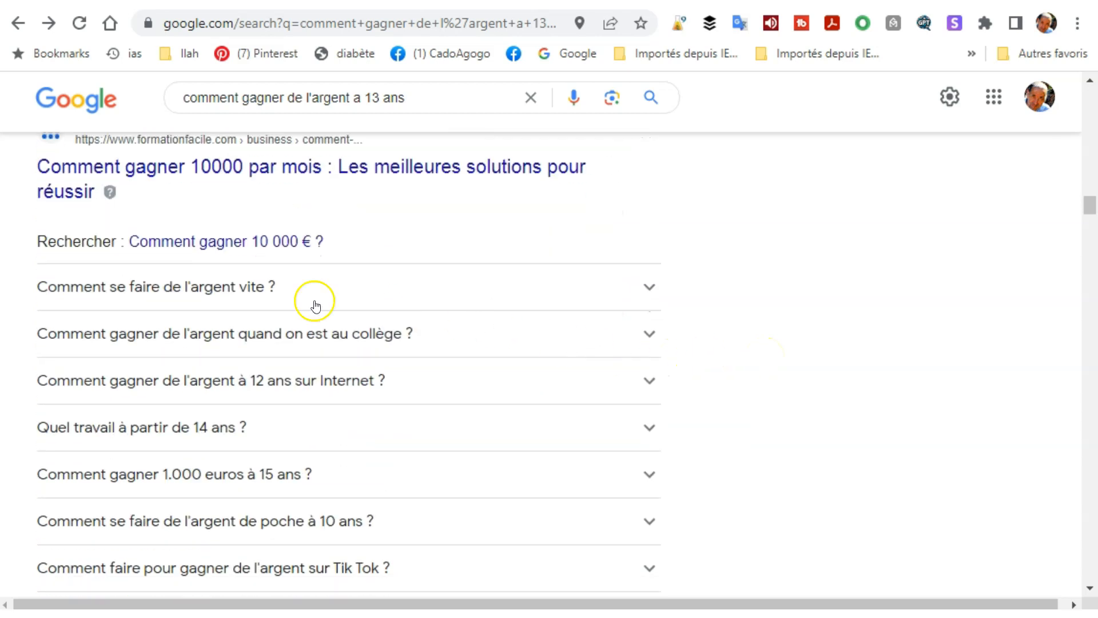
pyautogui.click(644, 298)
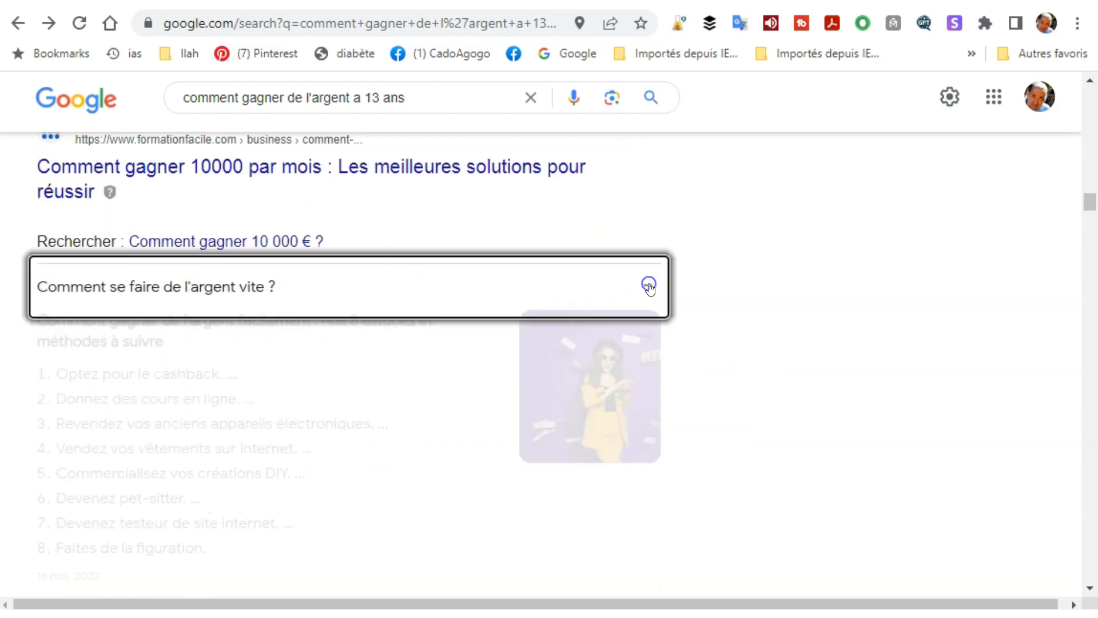
pyautogui.click(820, 320)
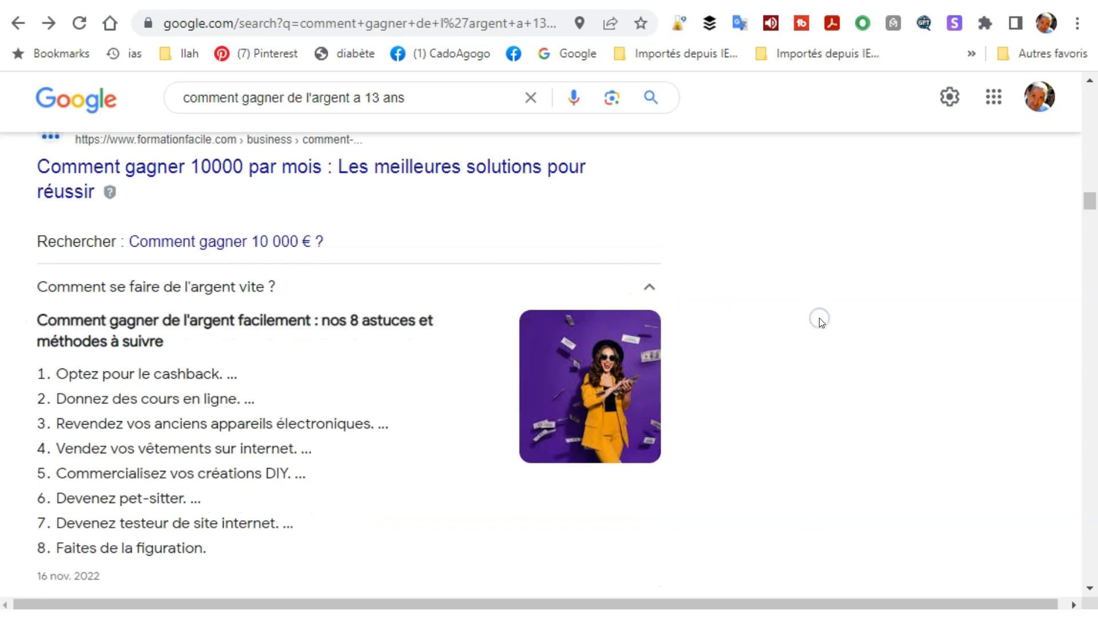
pyautogui.scroll(-3, 820, 320)
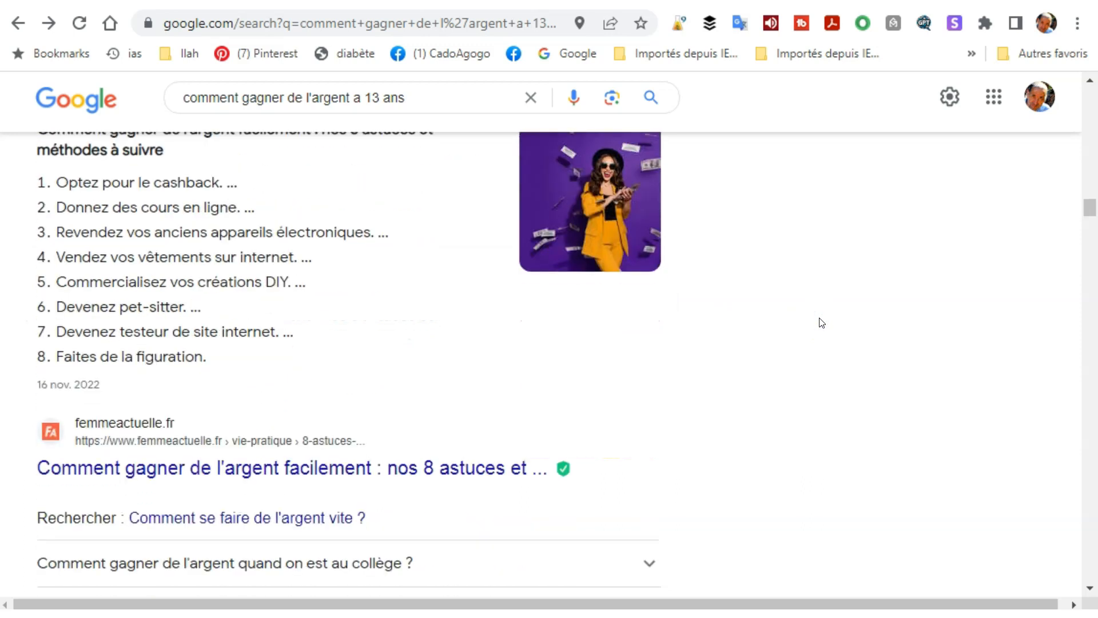
pyautogui.scroll(-3, 821, 322)
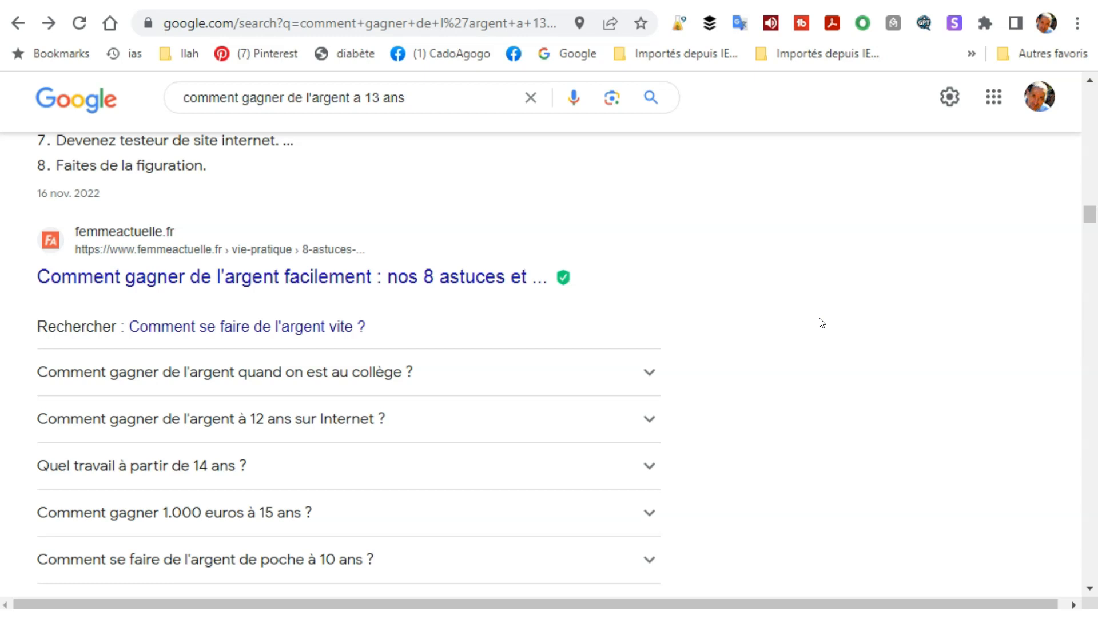
# Step: Search the expanded results page for "13 ans" again and examine its matches in the related questions and organic results
pyautogui.scroll(-10, 760, 349)
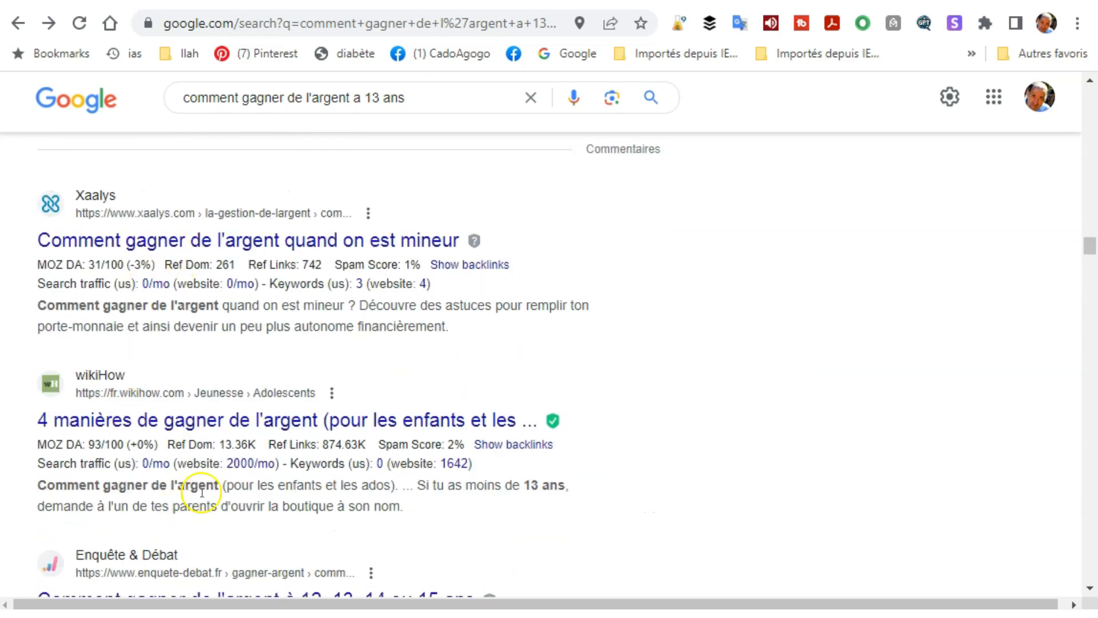
pyautogui.scroll(-2, 215, 398)
pyautogui.scroll(15, 774, 121)
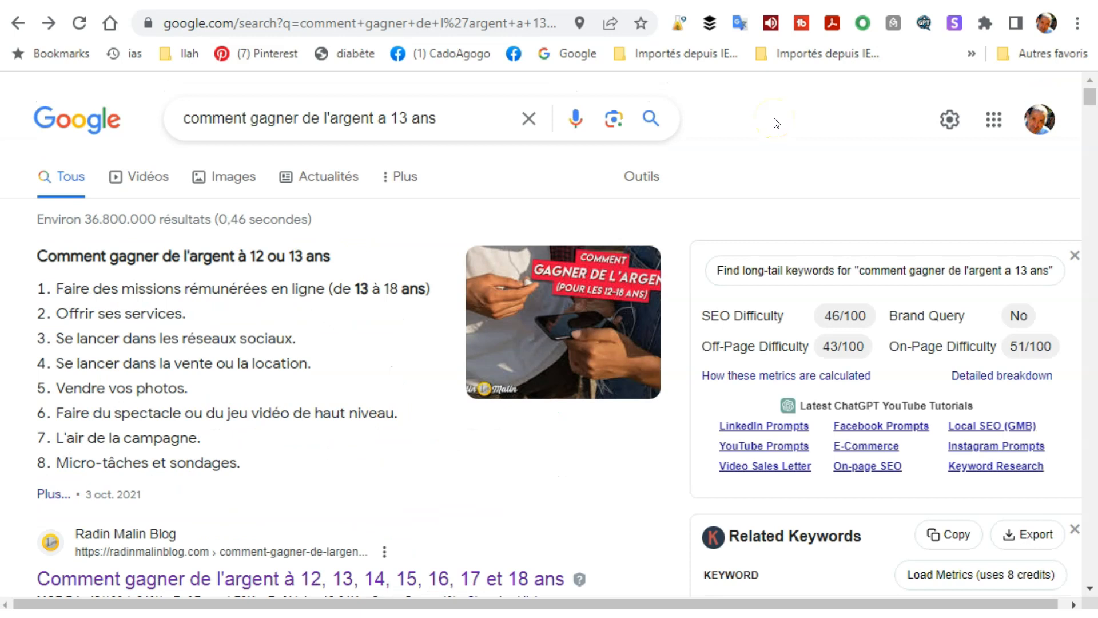
pyautogui.hotkey('ctrl', 'f')
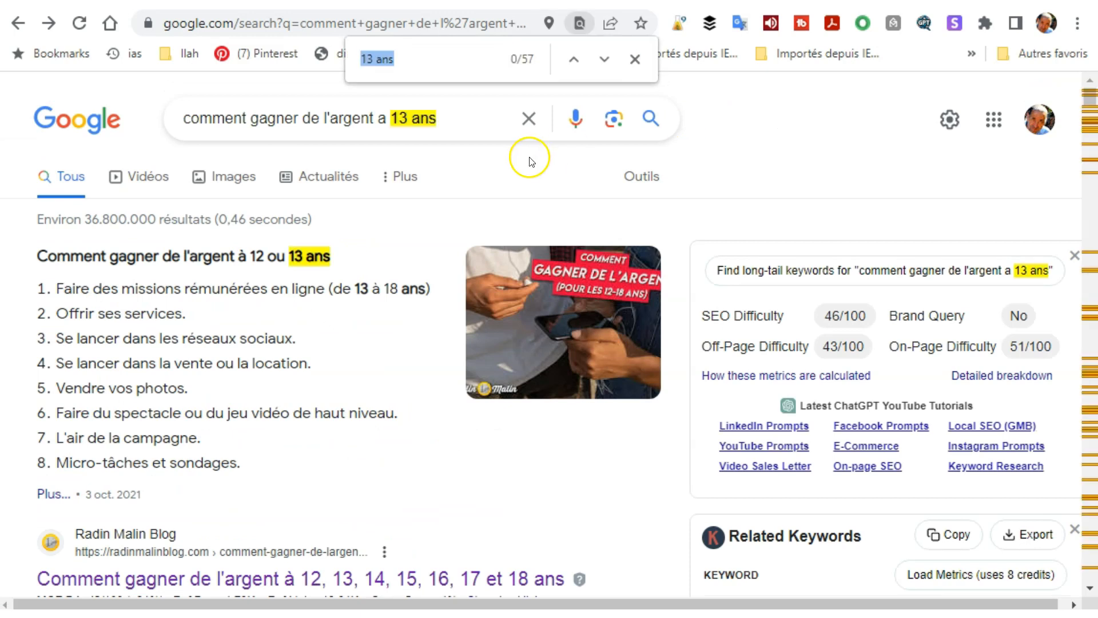
pyautogui.scroll(-7, 692, 447)
pyautogui.scroll(-12, 684, 447)
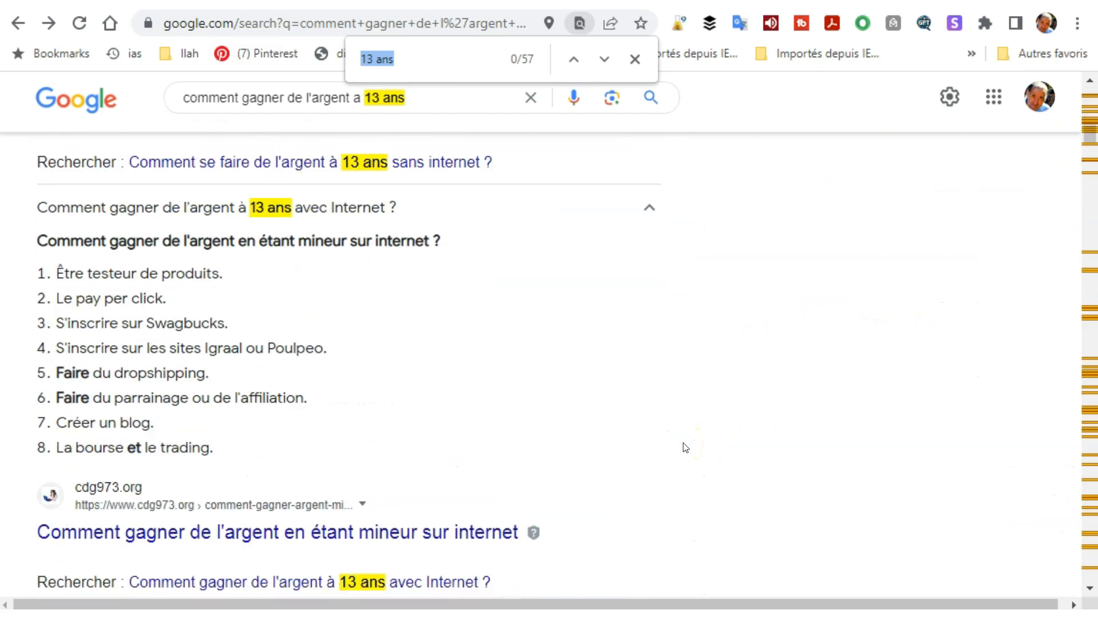
pyautogui.scroll(-10, 772, 298)
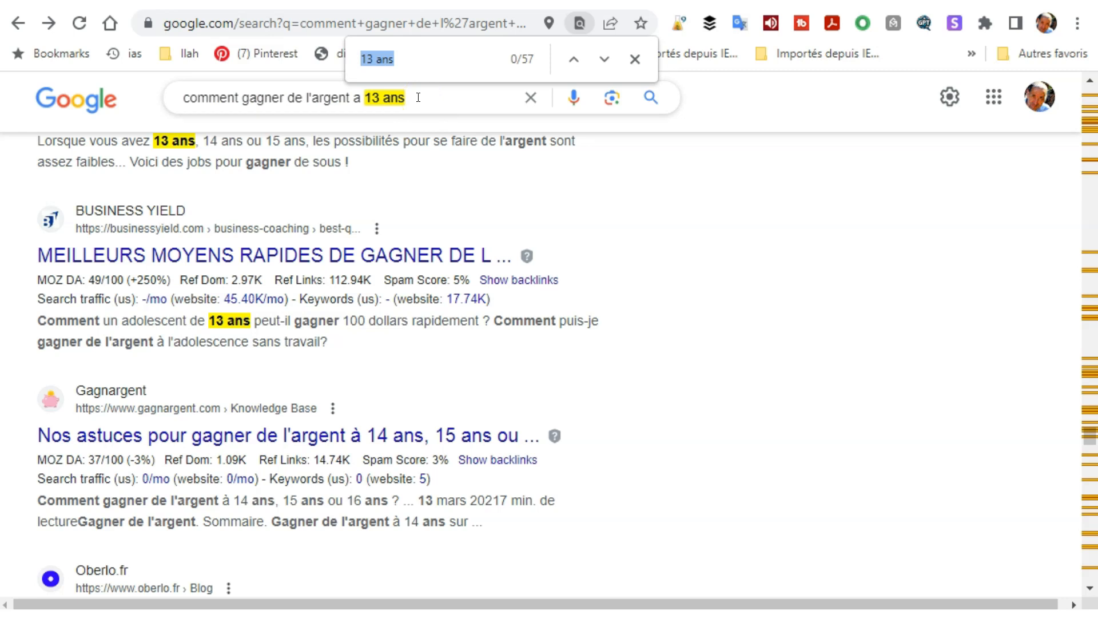
# Step: Examine the titles and SEO metrics of the synonyme-du-mot.com results that target "13 ans"
pyautogui.scroll(6, 580, 331)
pyautogui.scroll(10, 581, 333)
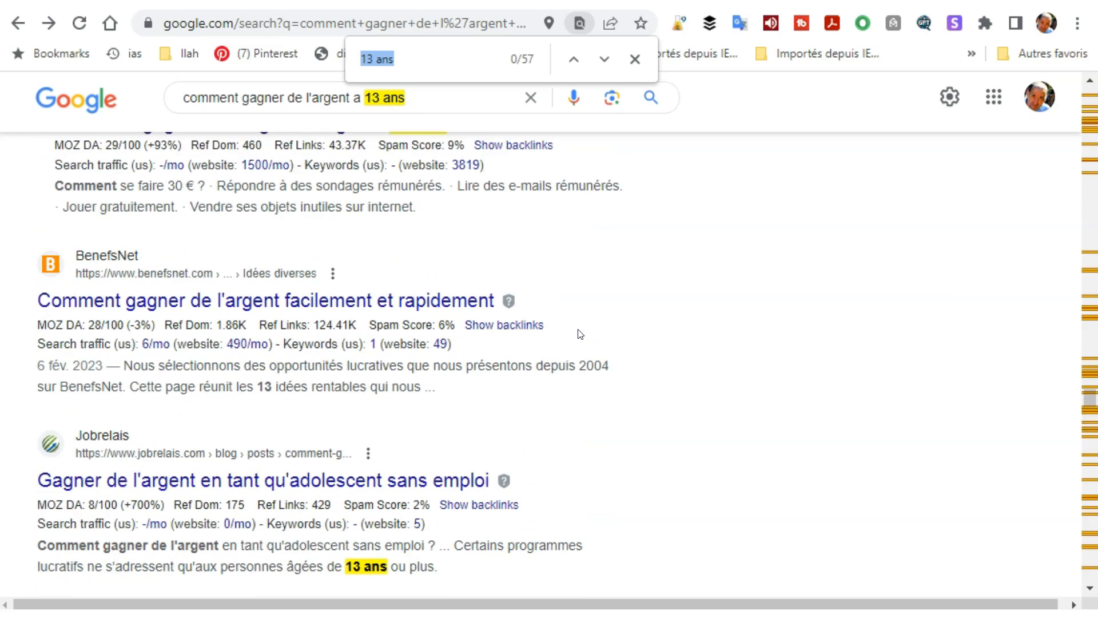
pyautogui.click(581, 334)
pyautogui.click(696, 341)
pyautogui.scroll(6, 698, 344)
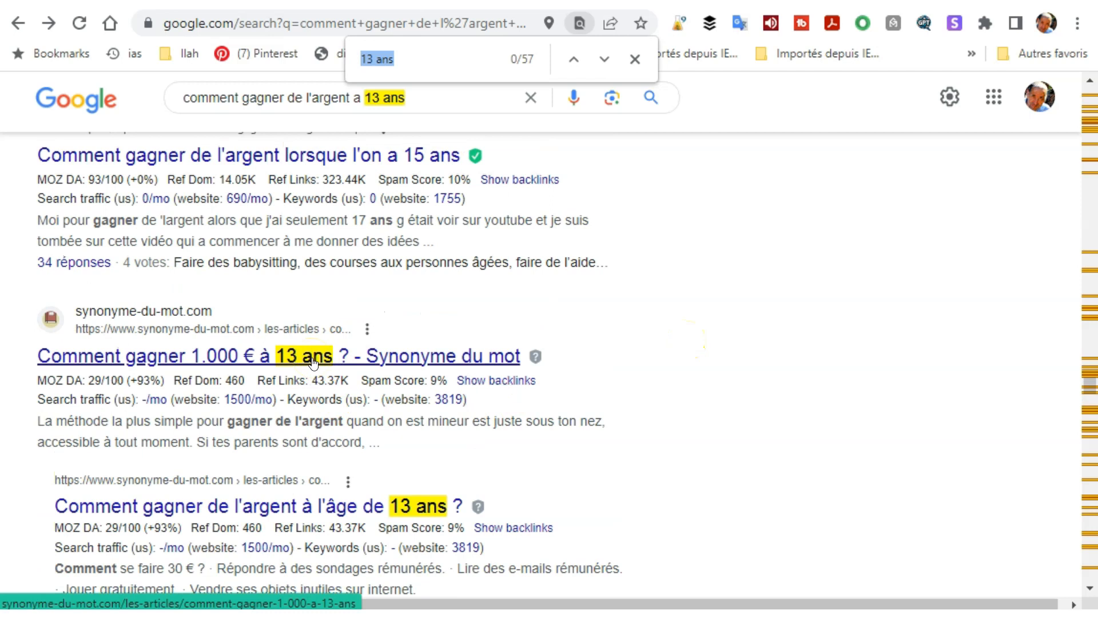
pyautogui.click(183, 380)
pyautogui.click(169, 399)
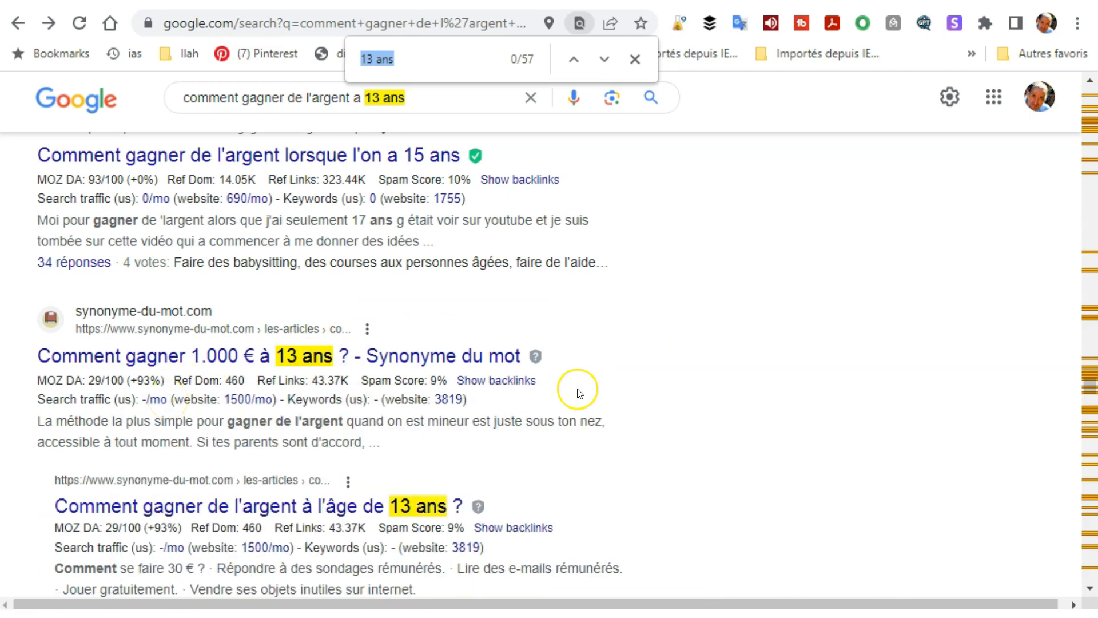
# Step: Compare the "13 ans" usage in the titles and snippets of results from Augmenter-Revenu back to Comment Ça Marche
pyautogui.scroll(-10, 679, 389)
pyautogui.scroll(-2, 681, 394)
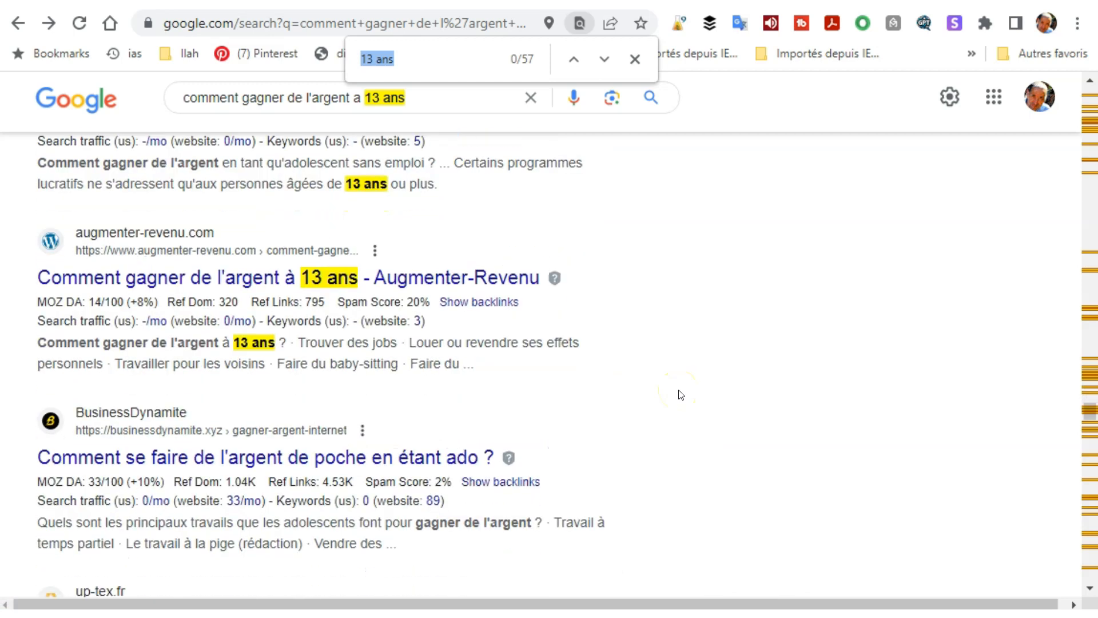
pyautogui.scroll(9, 680, 394)
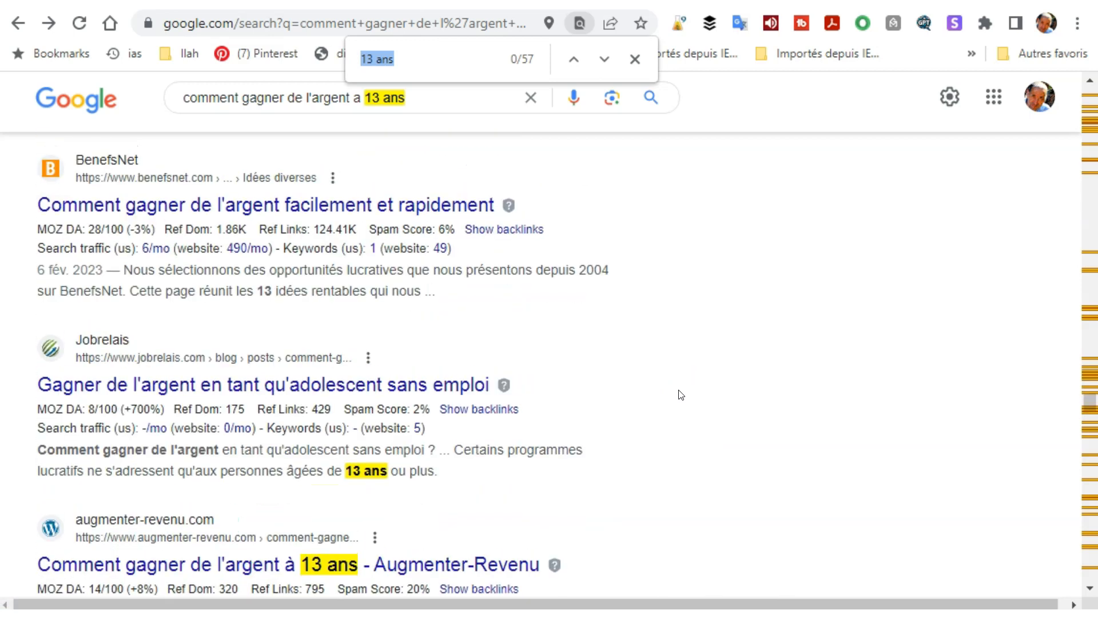
pyautogui.scroll(5, 681, 395)
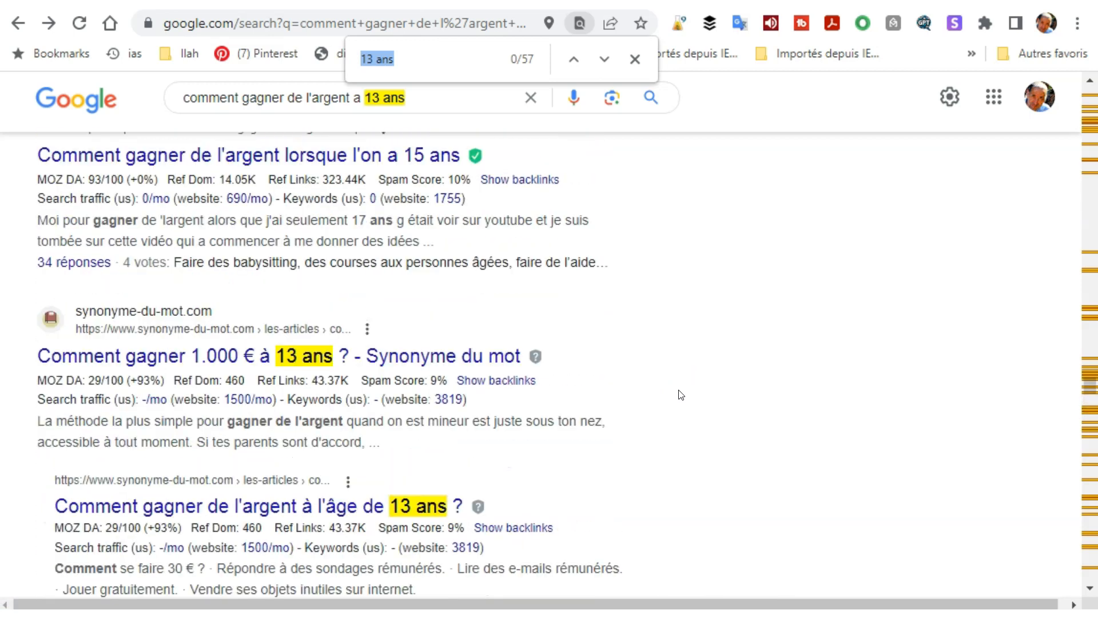
pyautogui.scroll(3, 680, 394)
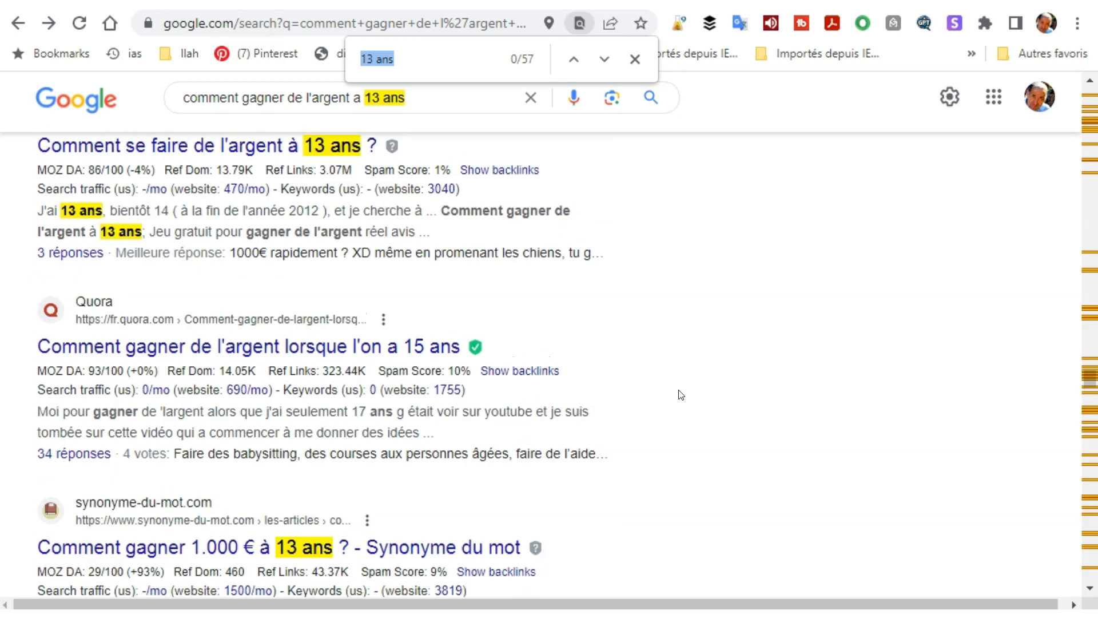
pyautogui.scroll(3, 681, 395)
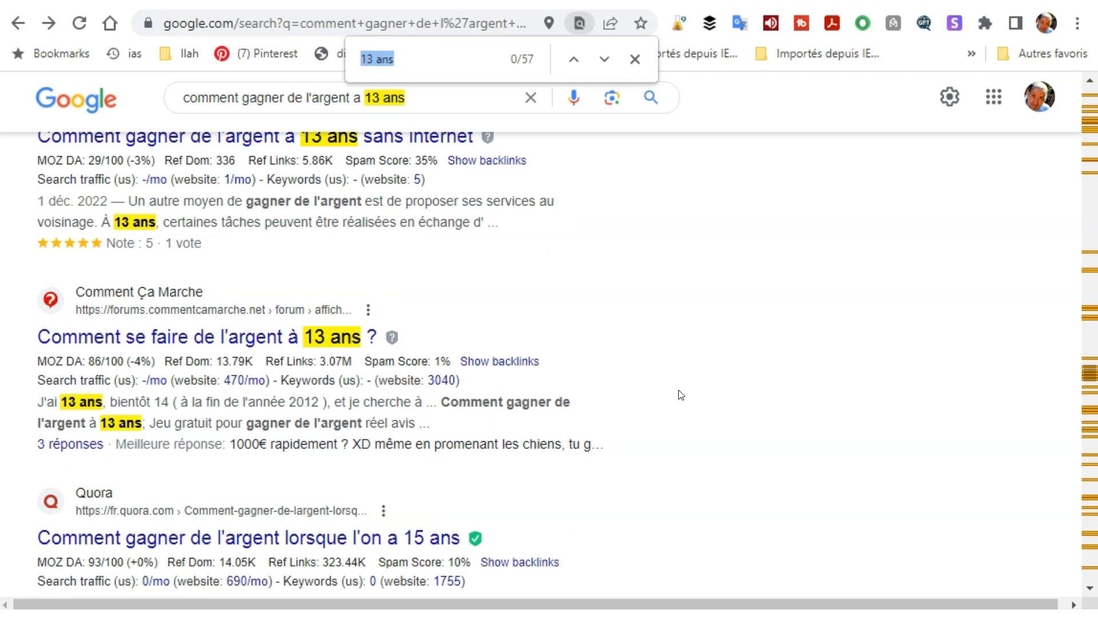
# Step: Examine the organic traffic and keyword details of the poledoc.fr result about earning money at 13 without internet
pyautogui.click(660, 394)
pyautogui.scroll(20, 661, 394)
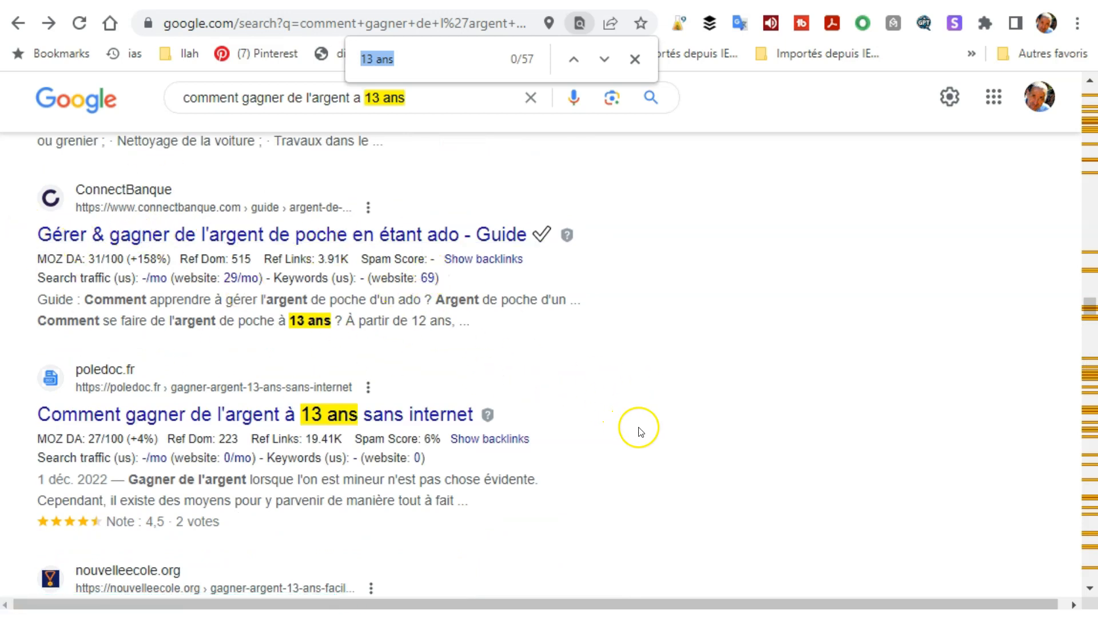
pyautogui.scroll(-3, 639, 431)
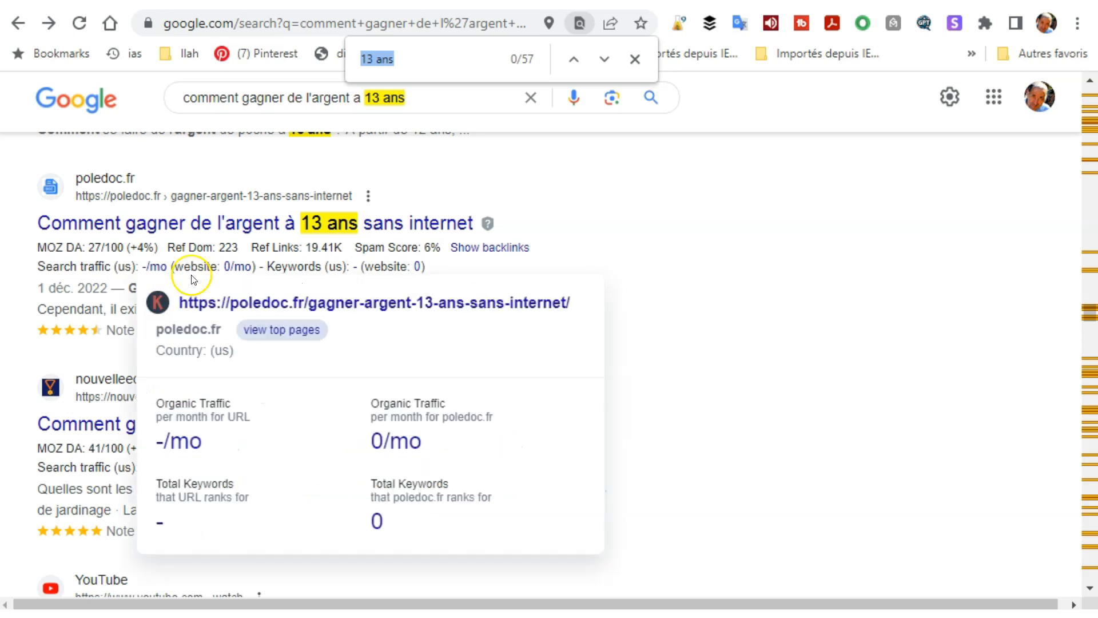
# Step: Look through the remaining organic results for "13 ans" in their titles and snippets, then go back up the page
pyautogui.scroll(-6, 203, 275)
pyautogui.click(726, 341)
pyautogui.scroll(-20, 727, 342)
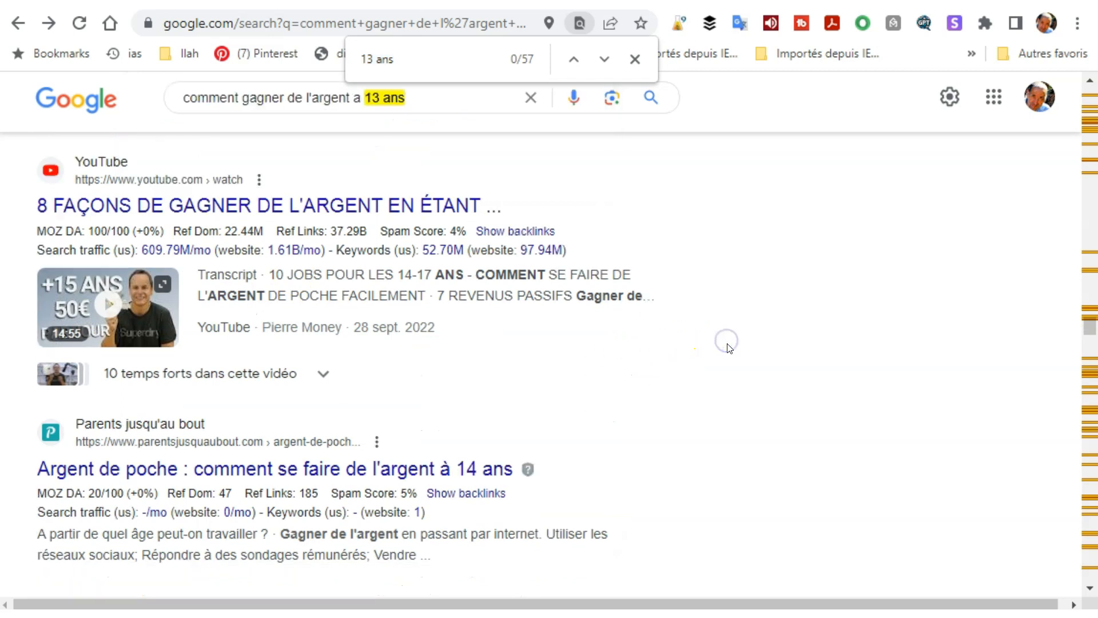
pyautogui.scroll(-20, 729, 371)
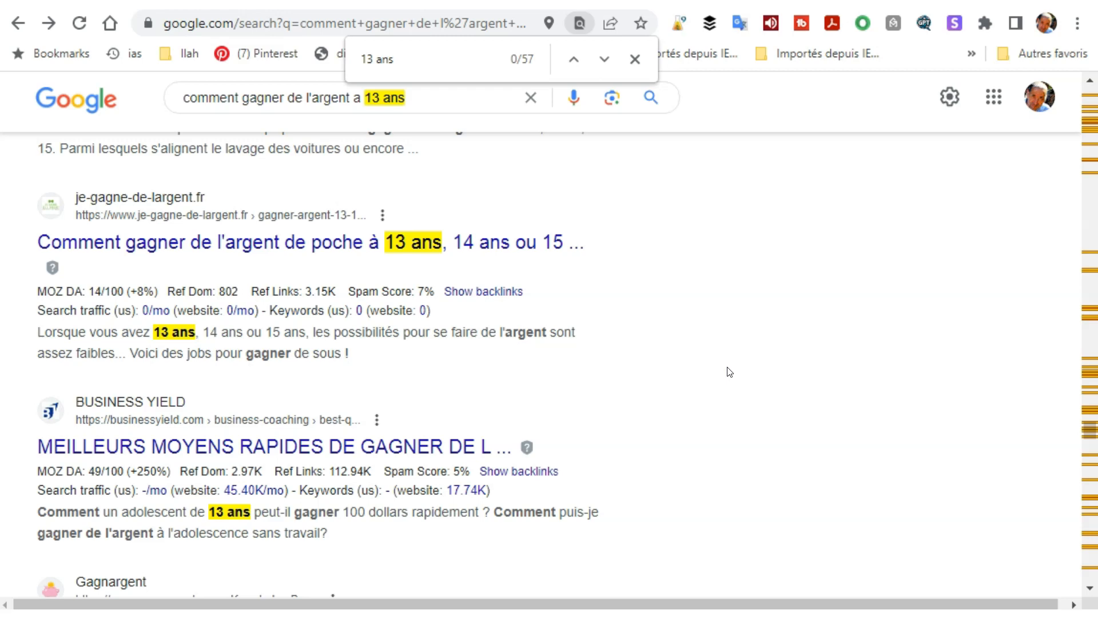
pyautogui.scroll(-15, 722, 395)
pyautogui.scroll(-3, 723, 409)
pyautogui.scroll(18, 724, 409)
pyautogui.scroll(15, 723, 409)
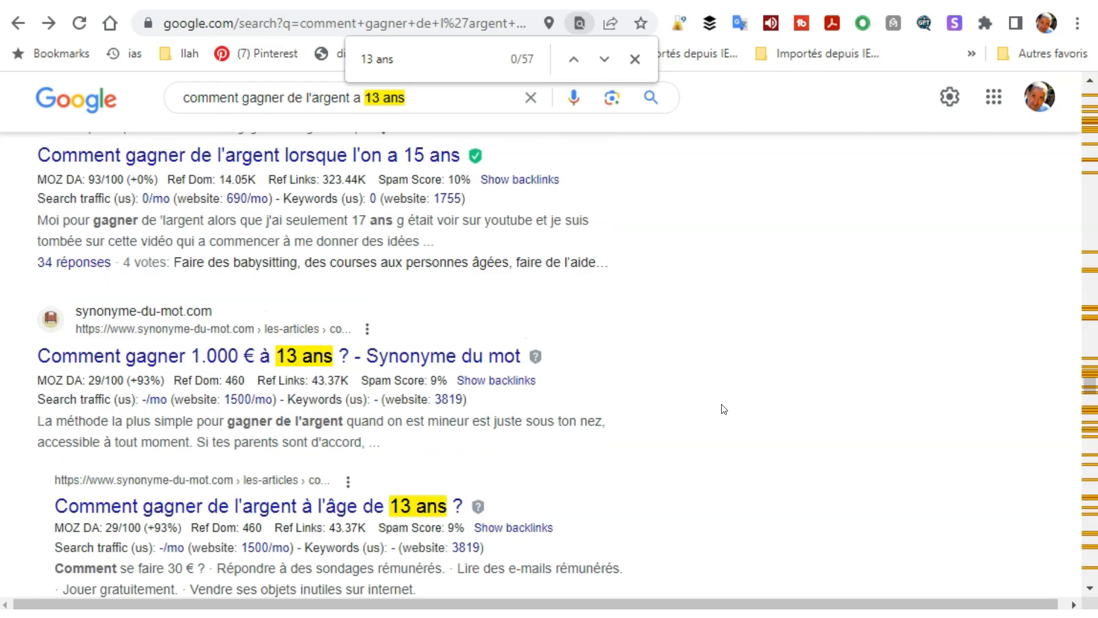
# Step: Display Google's suggested searches for the query "comment gagner de l'argent a 13 ans"
pyautogui.click(784, 421)
pyautogui.click(454, 109)
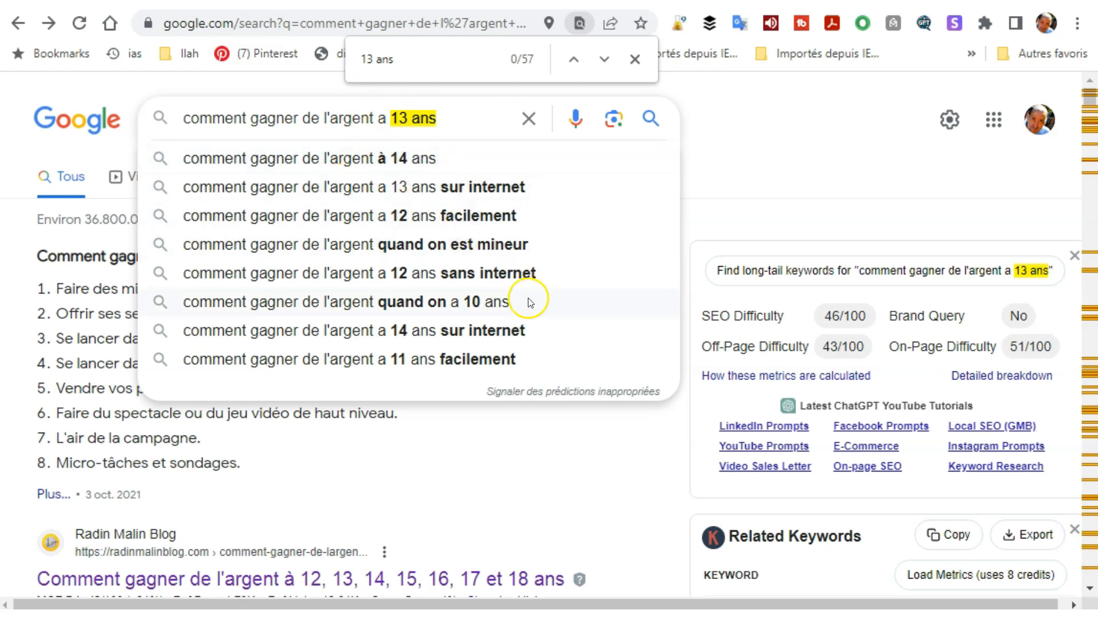
pyautogui.click(452, 109)
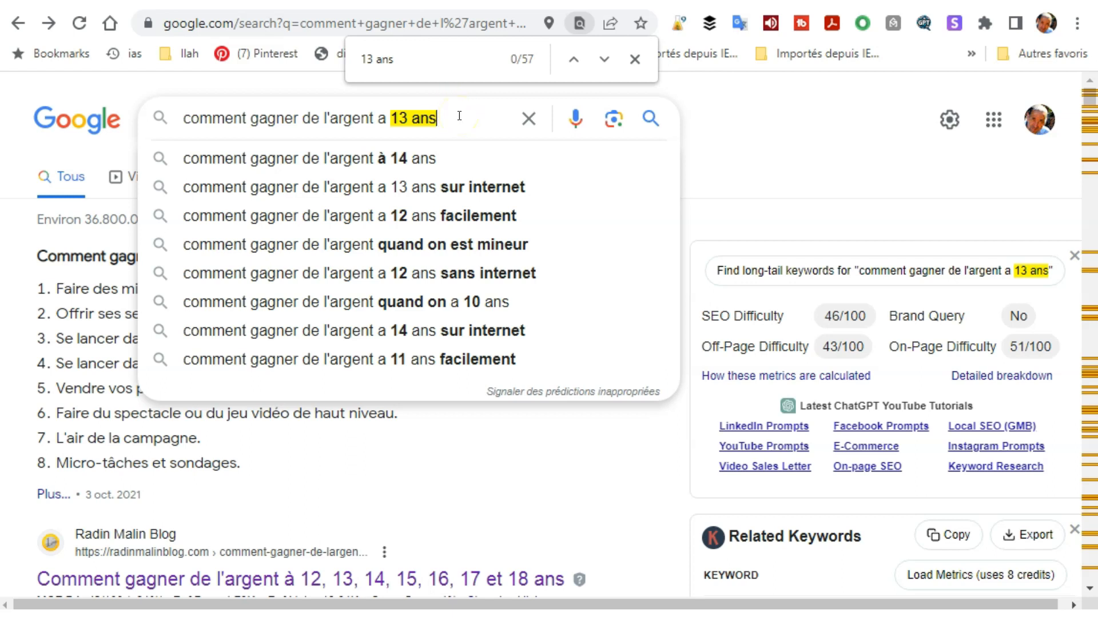